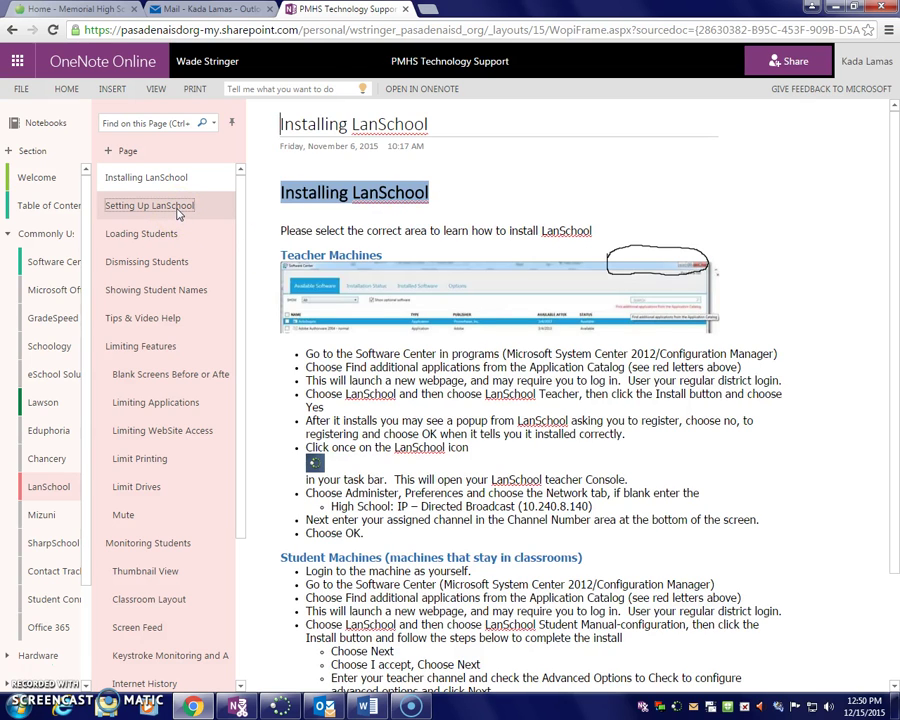
Step: Open the Setting Up LanSchool notes page, and search the computer's programs for "lan"
left_click(175, 210)
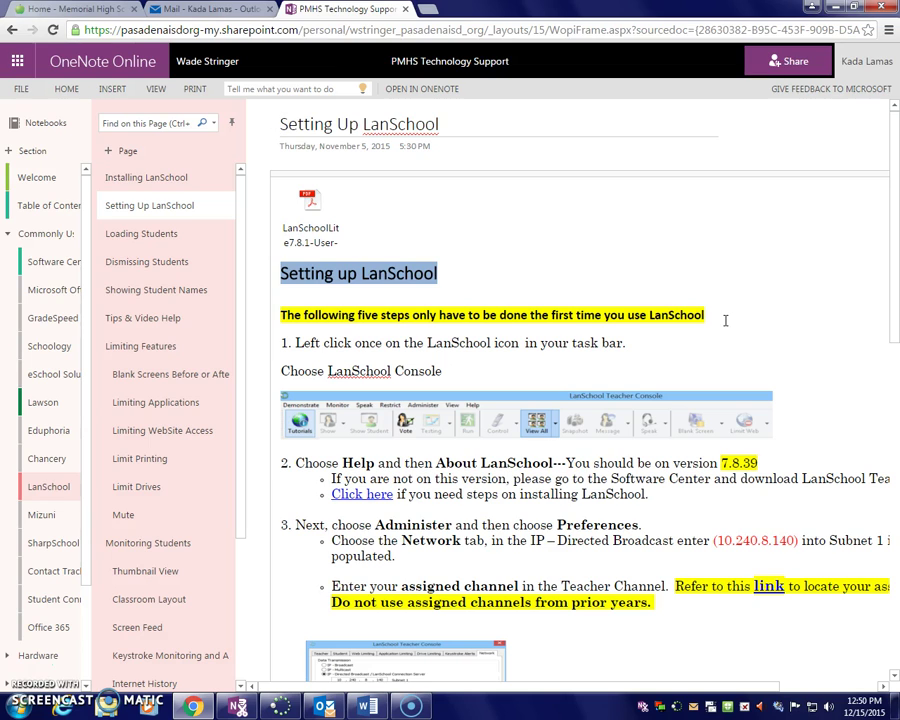
left_click(676, 707)
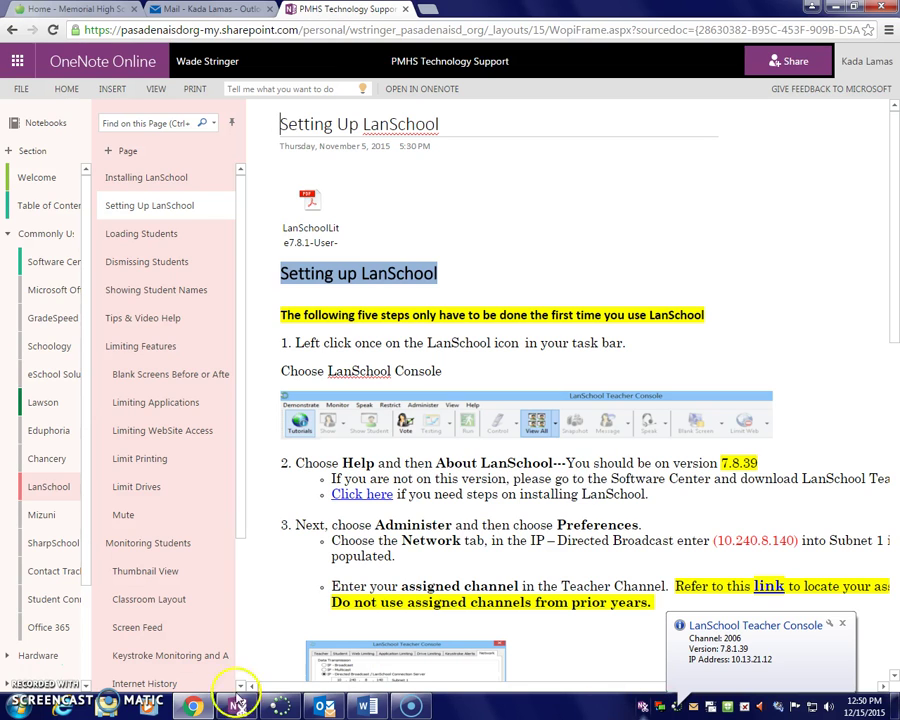
left_click(20, 707)
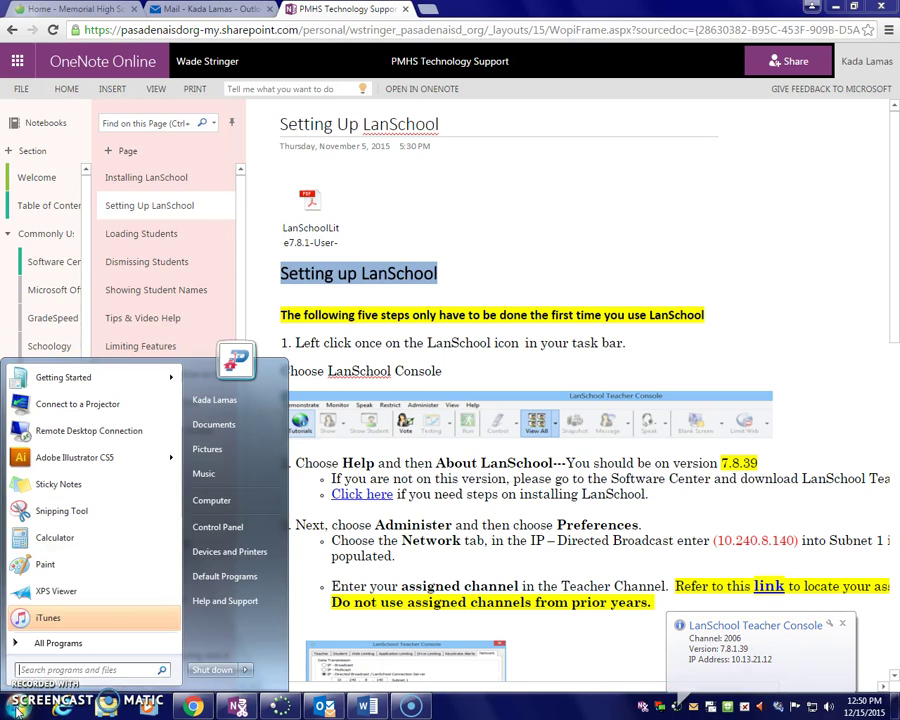
type("lan")
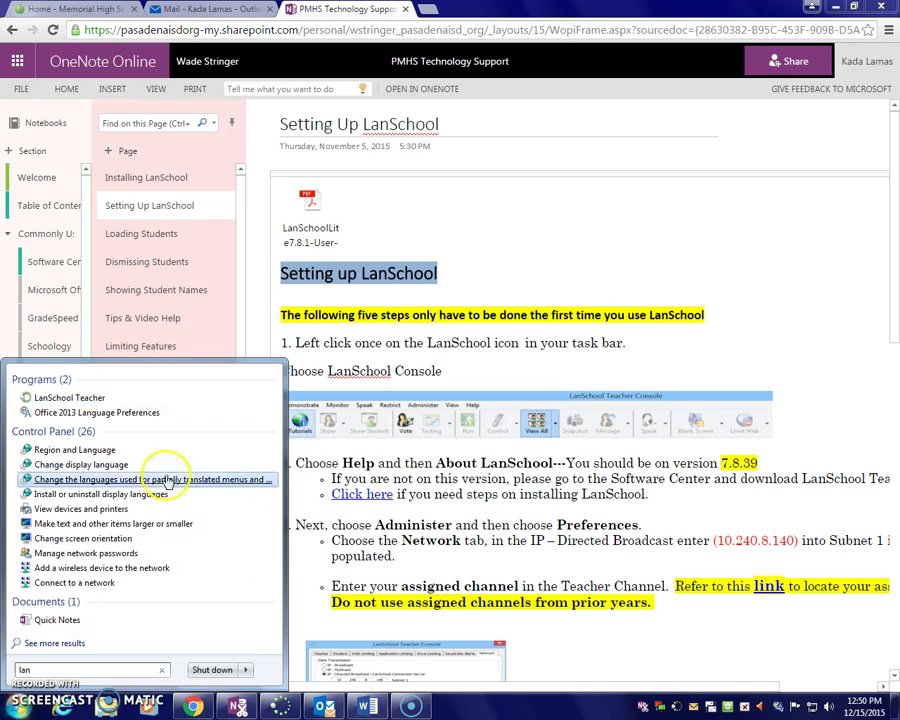
left_click(815, 222)
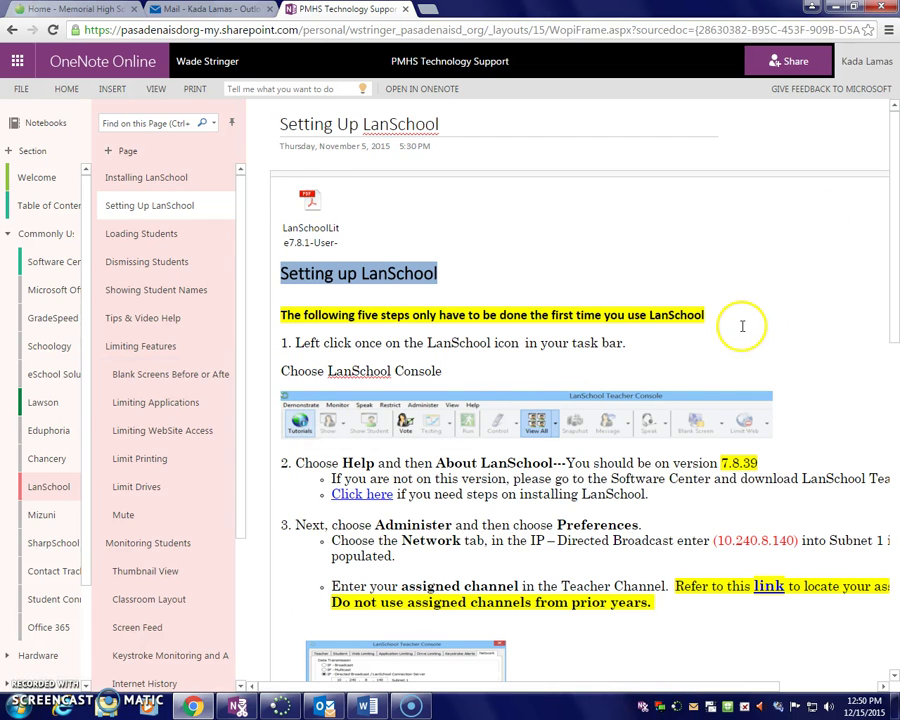
Step: Open the linked teacher channels workbook from the setup instructions and find the teacher's assigned channel by name
scroll(742, 326, "down", 3)
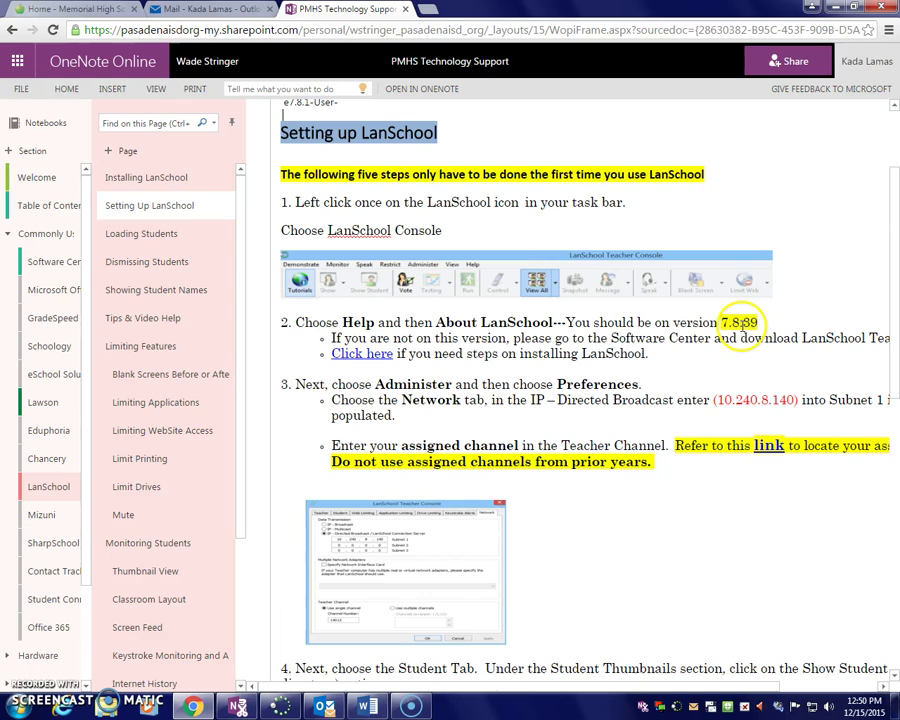
left_click(768, 450)
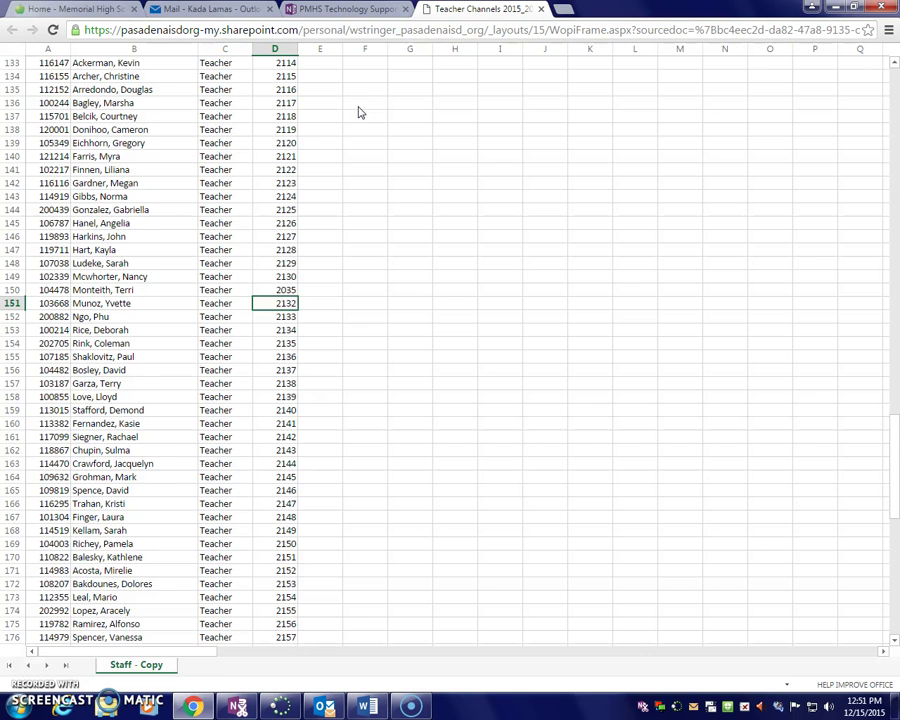
scroll(176, 302, "up", 5)
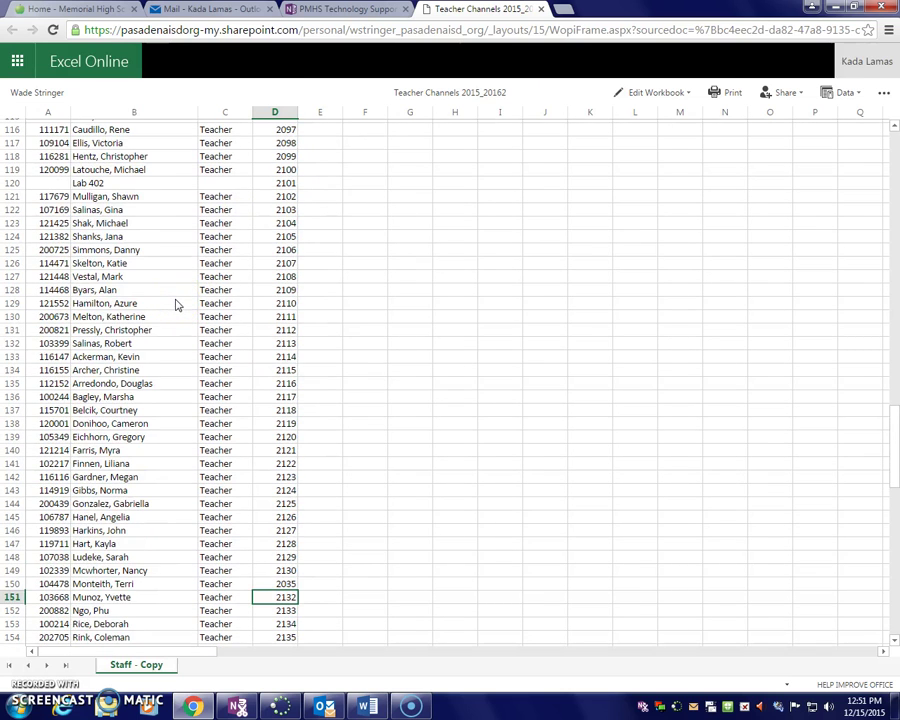
key("ctrl+f")
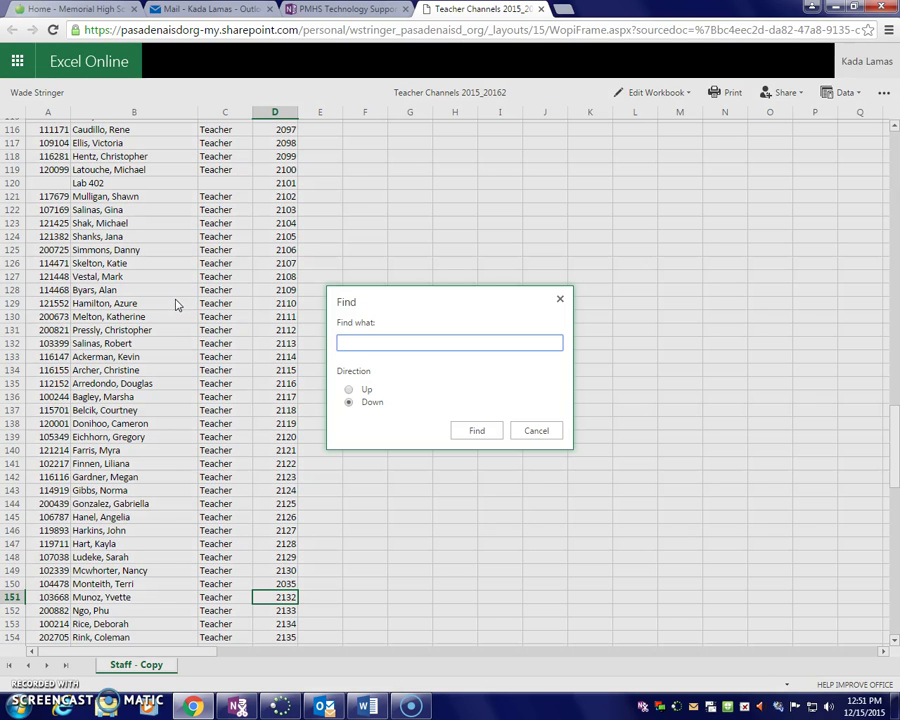
key("Return")
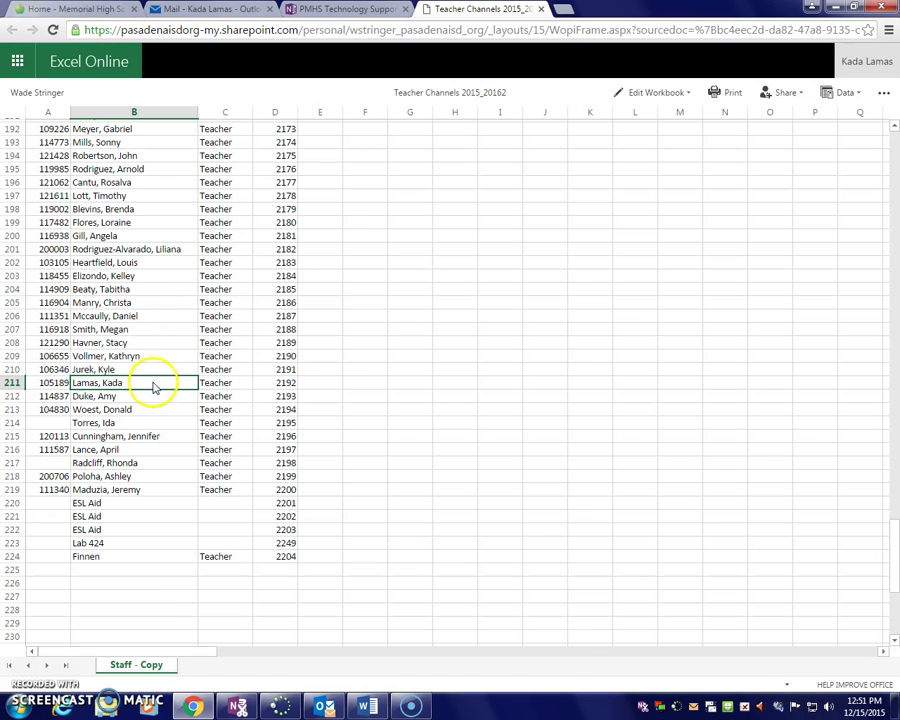
left_click(283, 389)
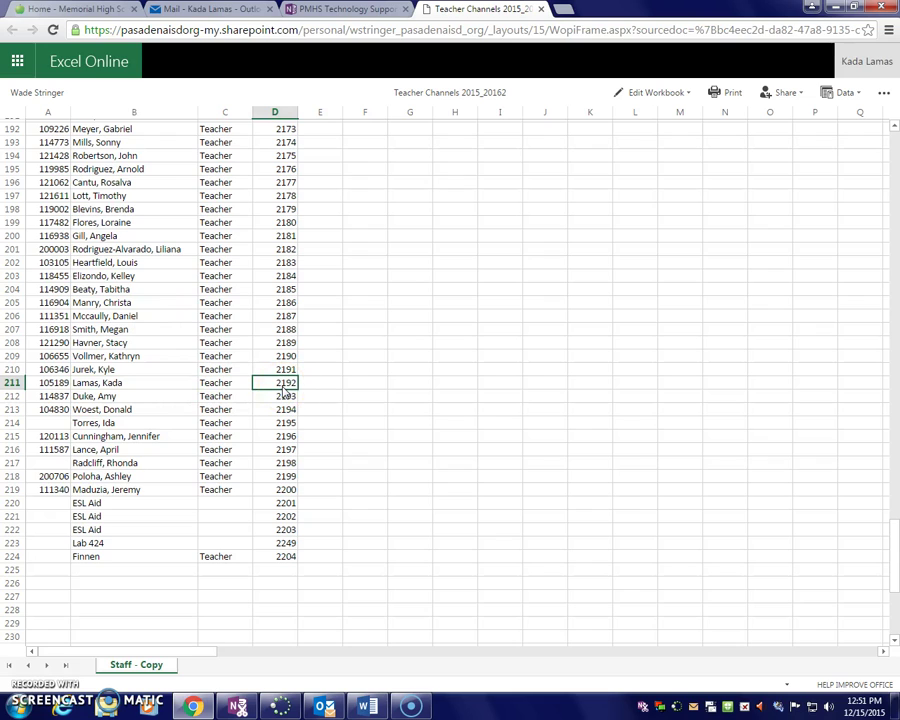
Step: Minimize the browser and switch to the LanSchool Teacher Console
left_click(835, 10)
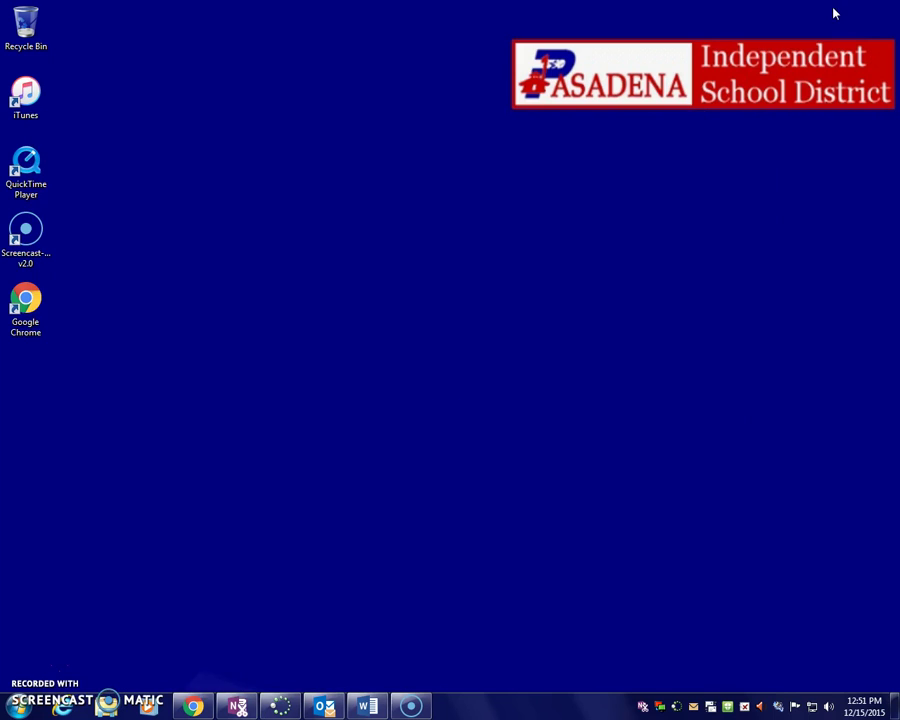
left_click(677, 706)
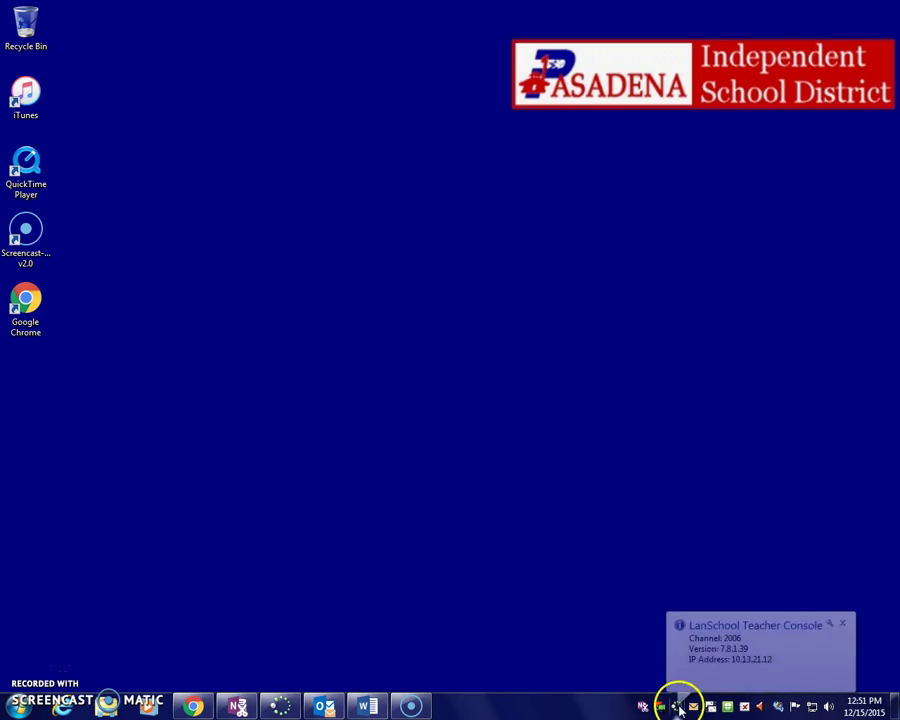
left_click(283, 705)
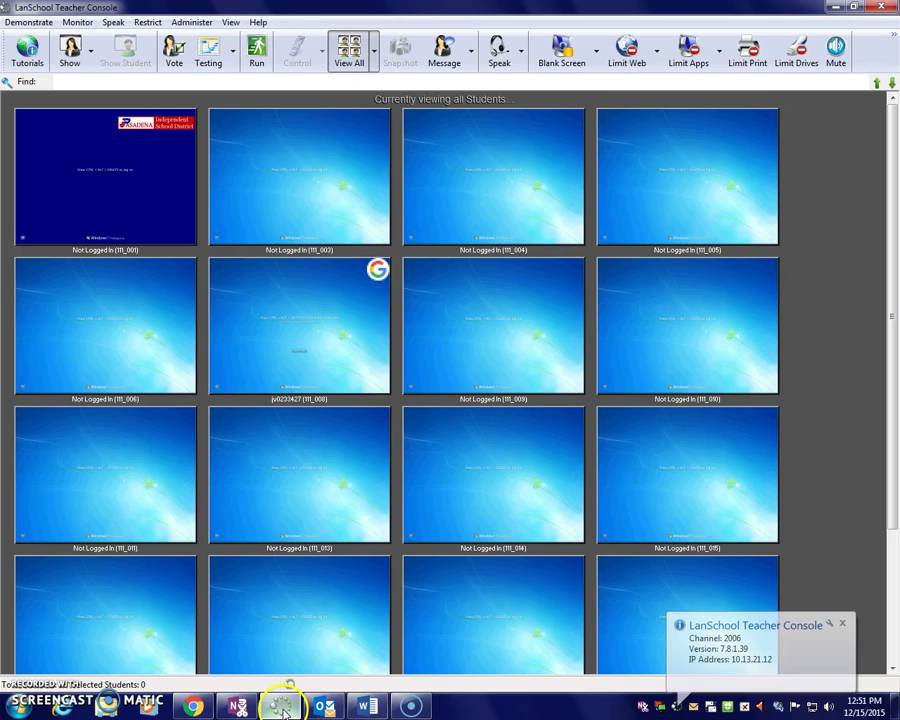
Step: Set the single teacher channel number to 2192 in the console's network preferences and accept the change
left_click(208, 26)
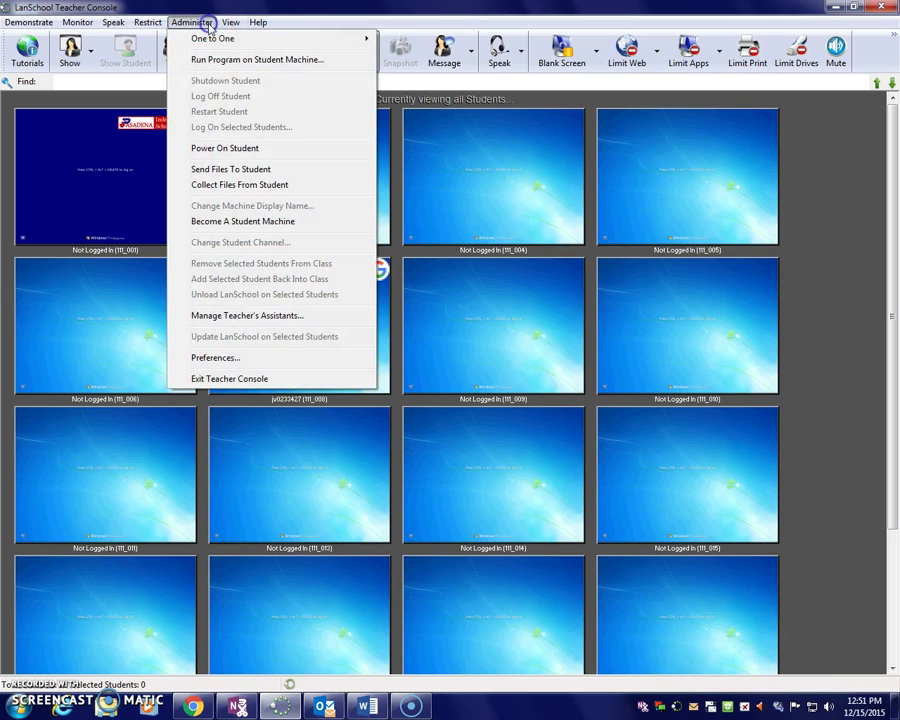
left_click(216, 357)
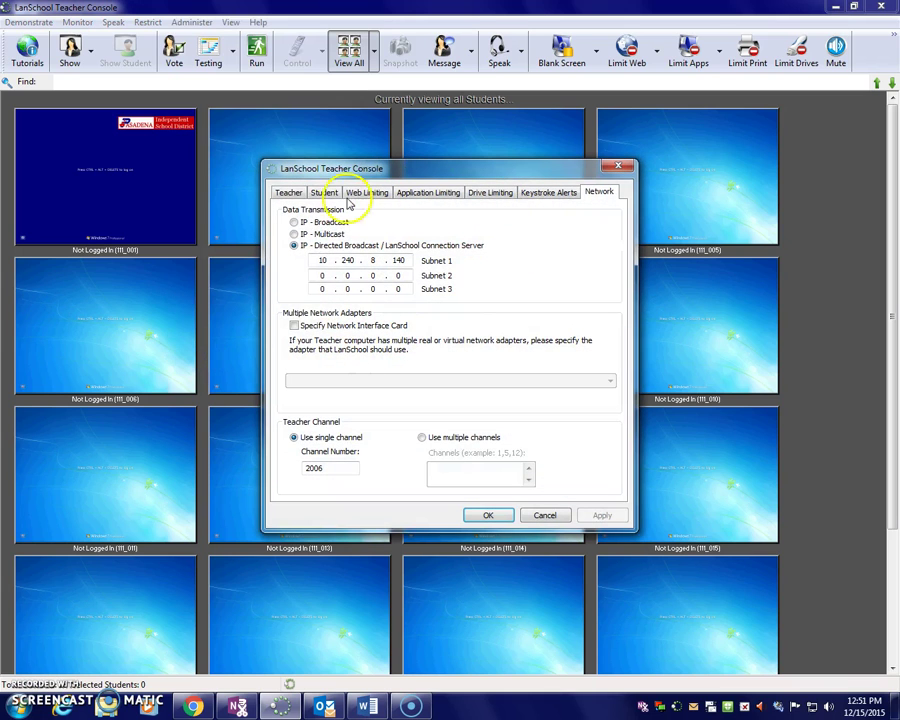
left_click(604, 194)
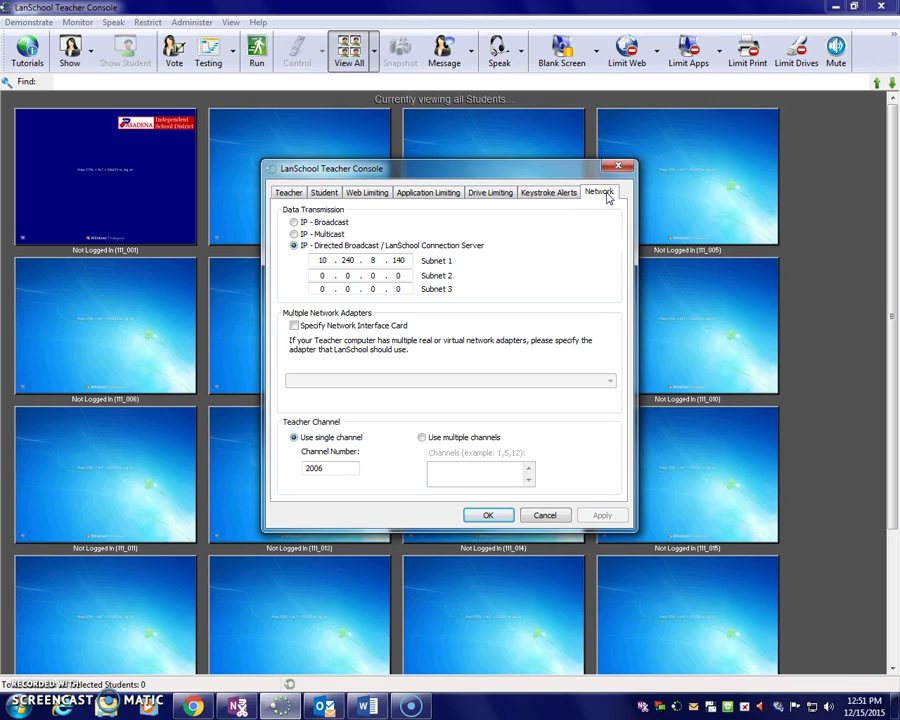
left_click(328, 467)
left_click_drag(330, 466, 275, 470)
type("2192")
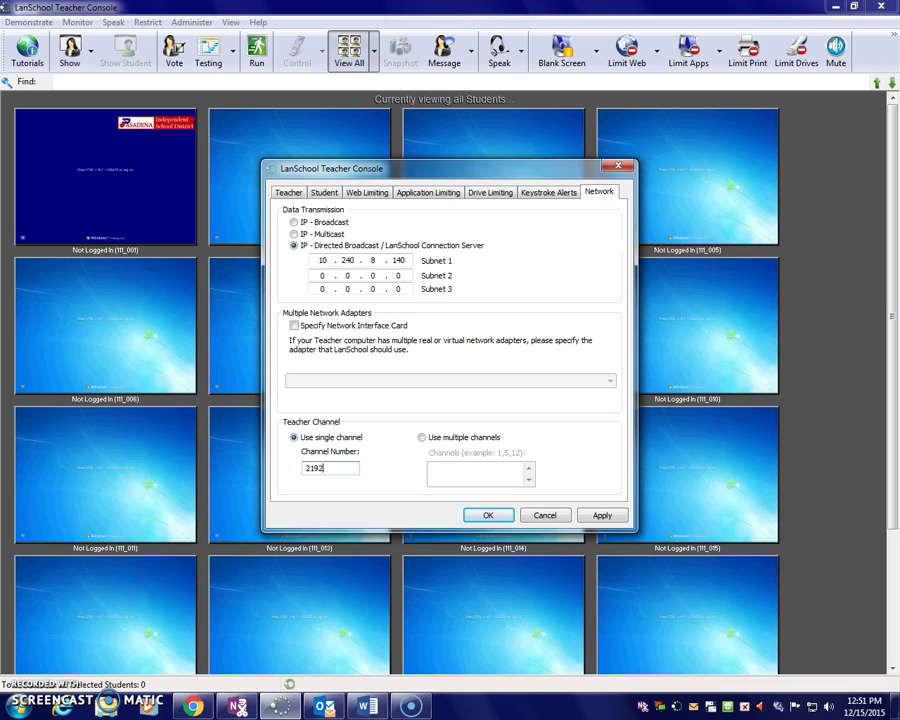
left_click(488, 518)
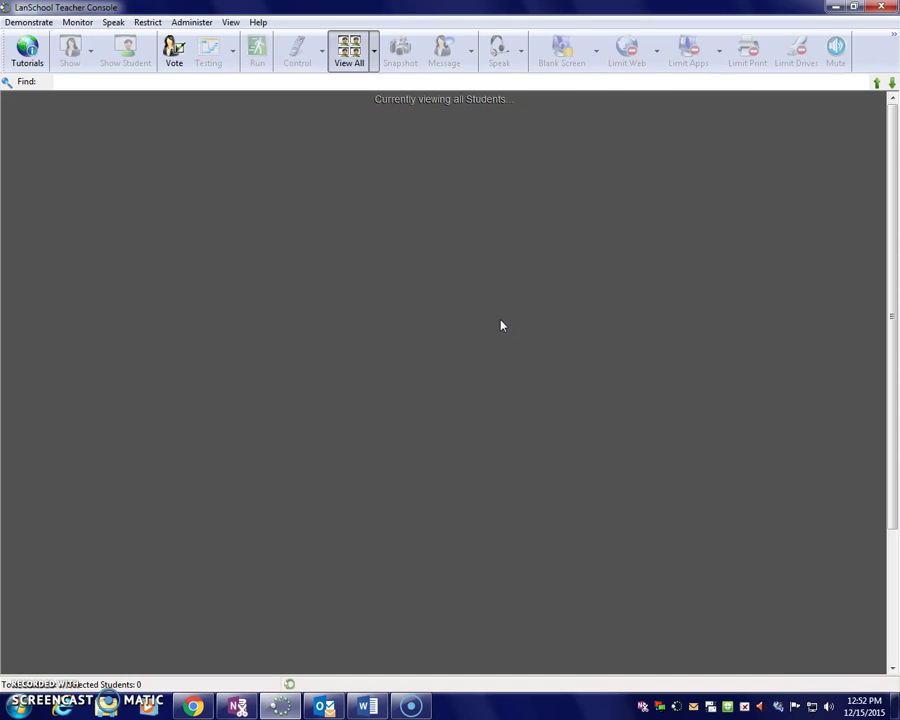
left_click(501, 313)
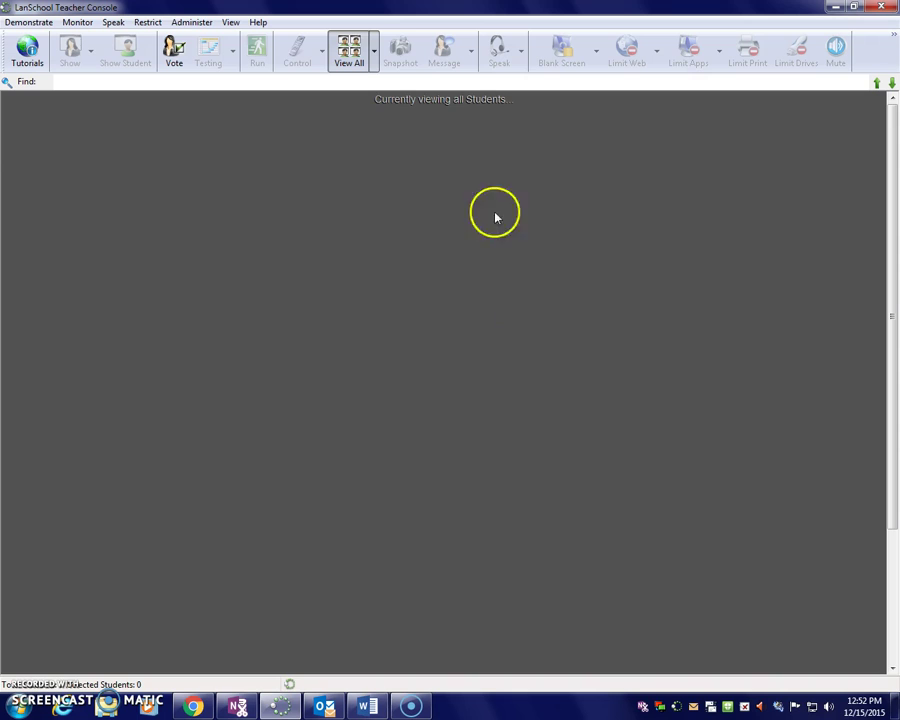
Step: Open the options for loading a dynamic class list and select the existing CSV folder path
left_click(194, 23)
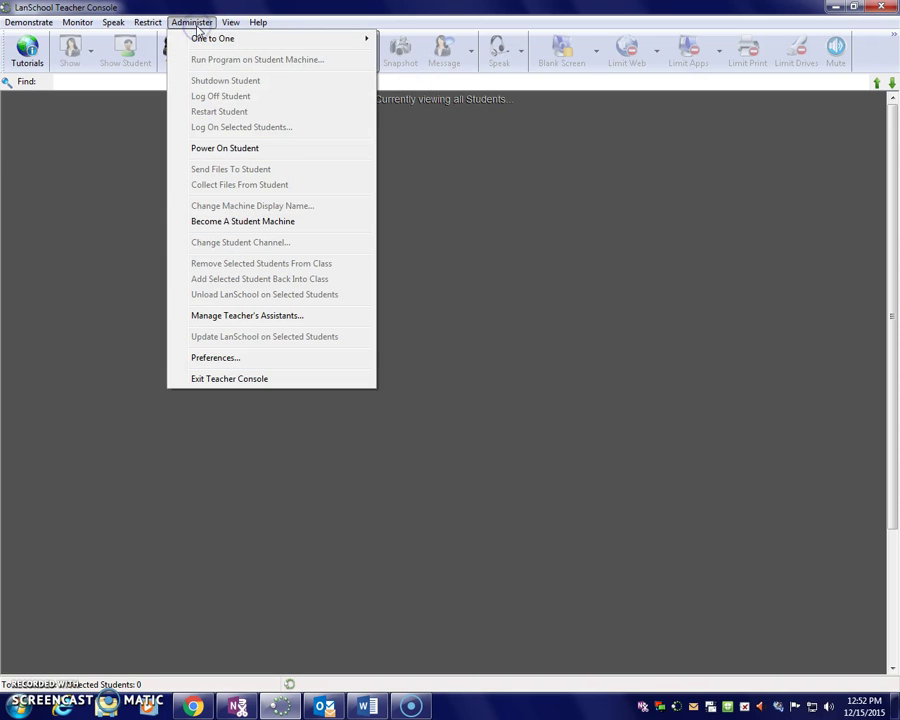
left_click(202, 39)
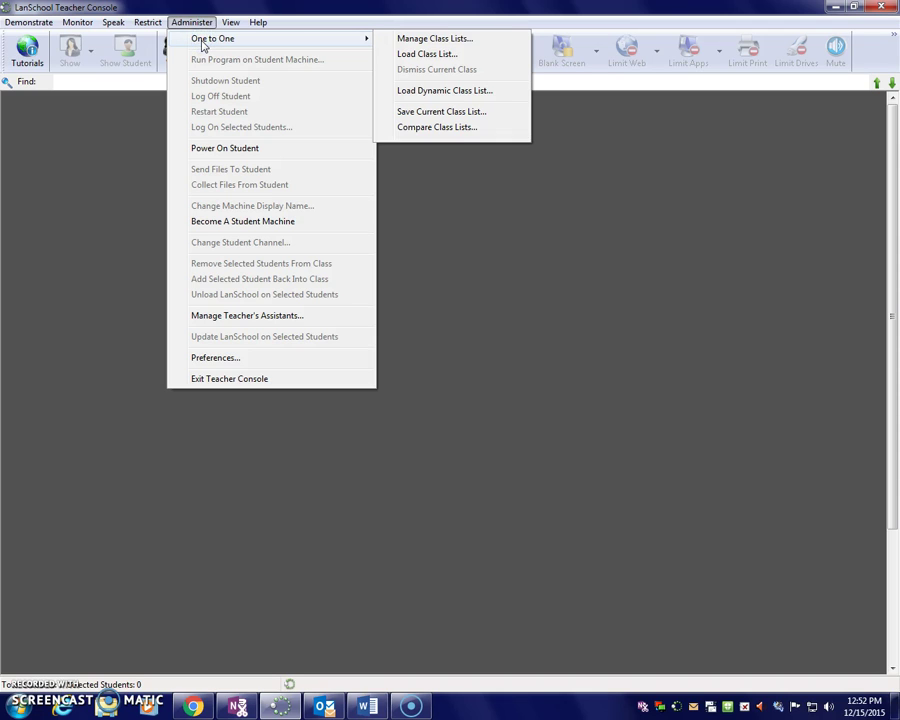
left_click(430, 92)
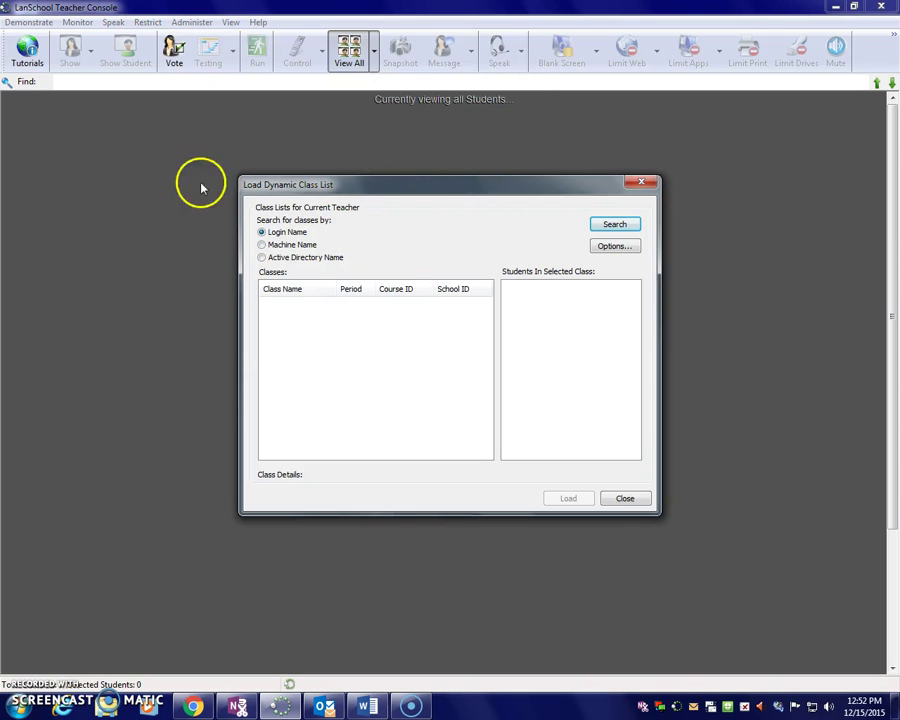
left_click(612, 247)
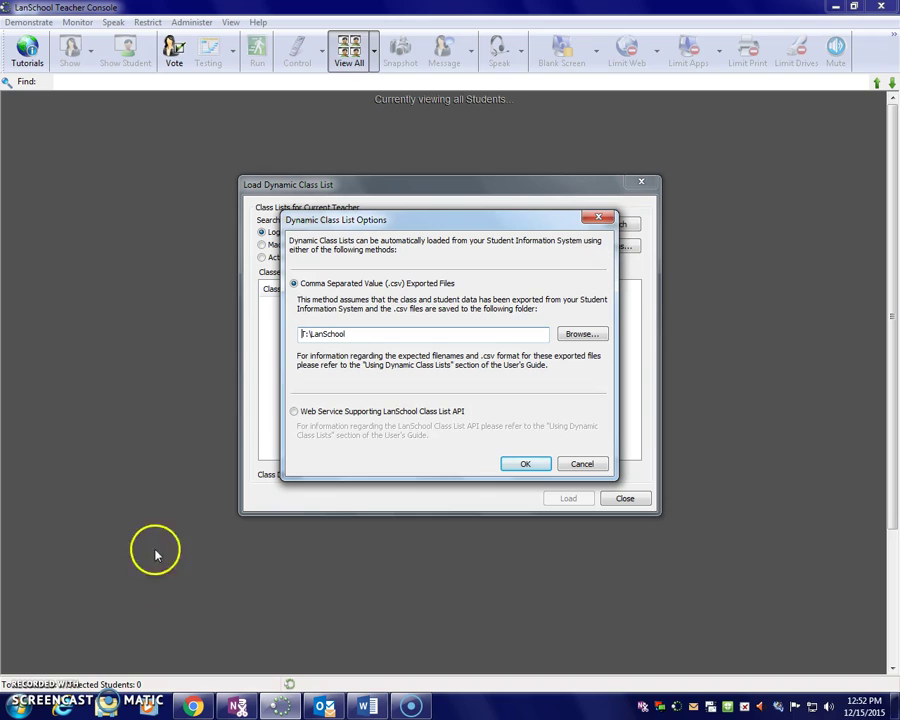
left_click_drag(313, 338, 342, 337)
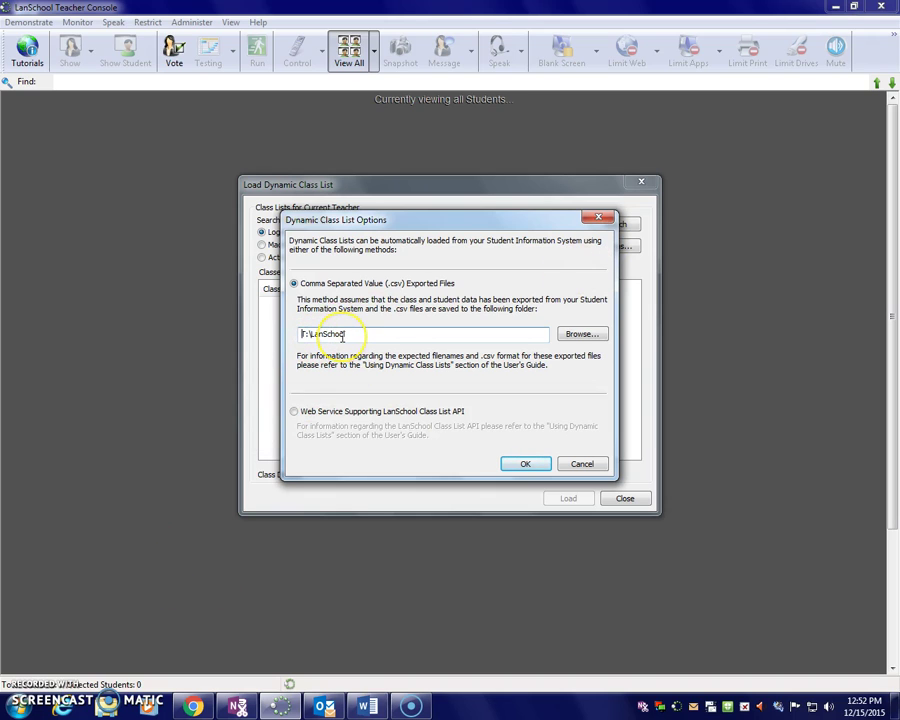
left_click(355, 335)
left_click_drag(356, 335, 298, 335)
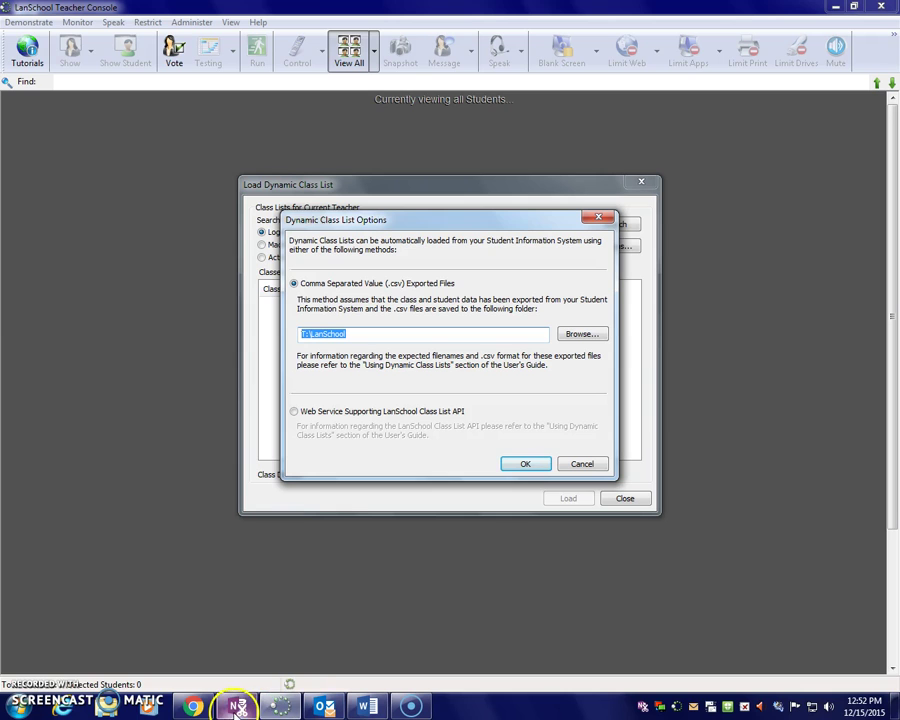
Step: Switch to the OneNote setup page in Chrome and copy the LanSchool network folder path from instruction 5
mouse_move(237, 707)
mouse_move(193, 707)
left_click(190, 612)
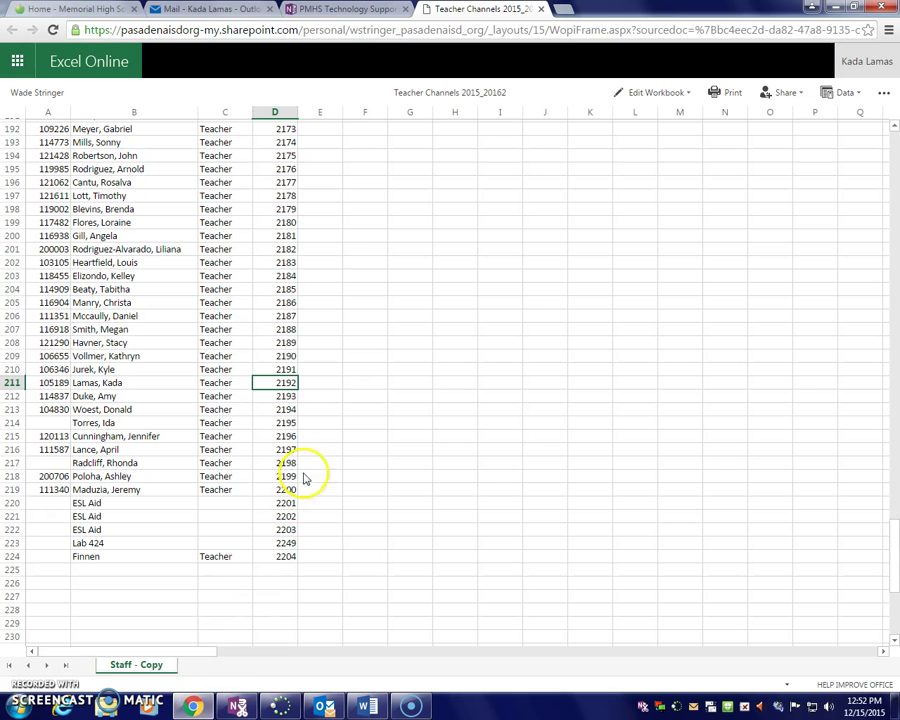
left_click(348, 10)
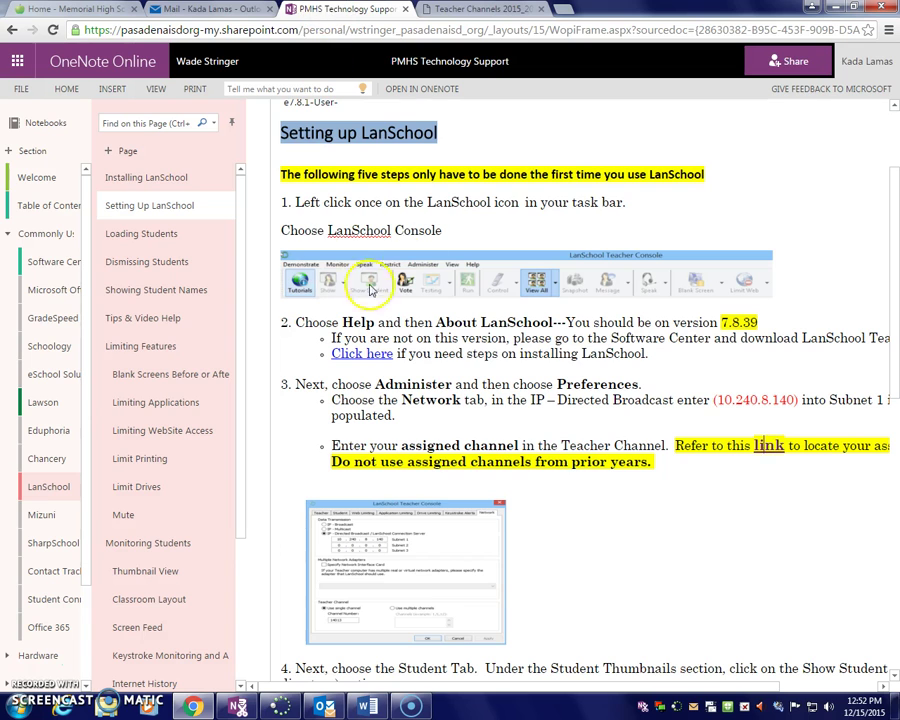
left_click(617, 549)
scroll(612, 530, "down", 3)
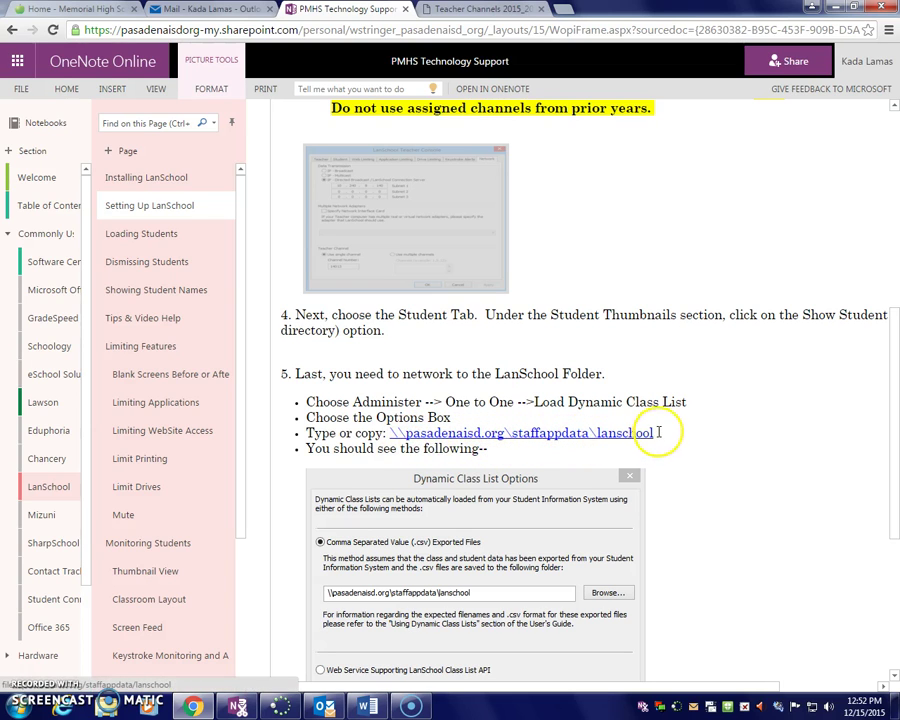
left_click_drag(655, 432, 392, 440)
key("ctrl+c")
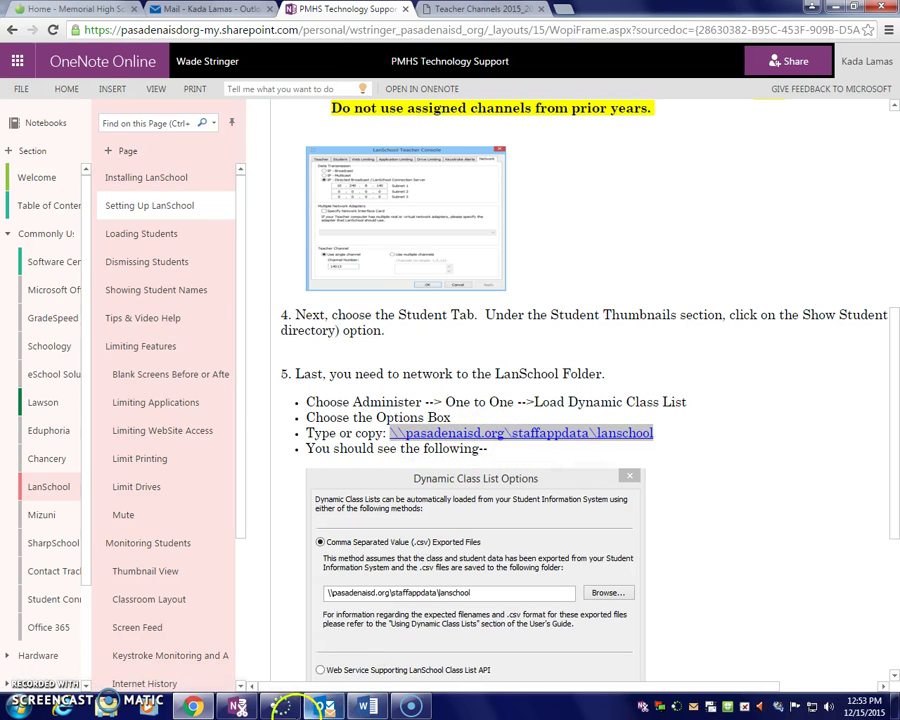
Step: Back in LanSchool, replace the CSV exported files folder with \\pasadenaisd.org\staffappdata\lanschool and accept the options
left_click(281, 705)
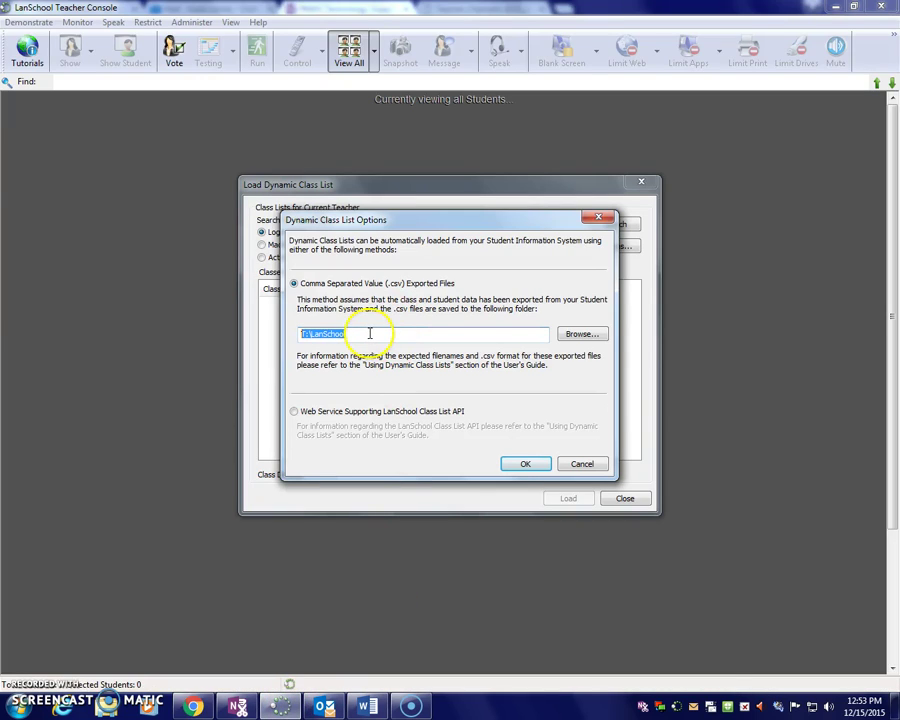
key("ctrl+v")
left_click_drag(454, 333, 282, 340)
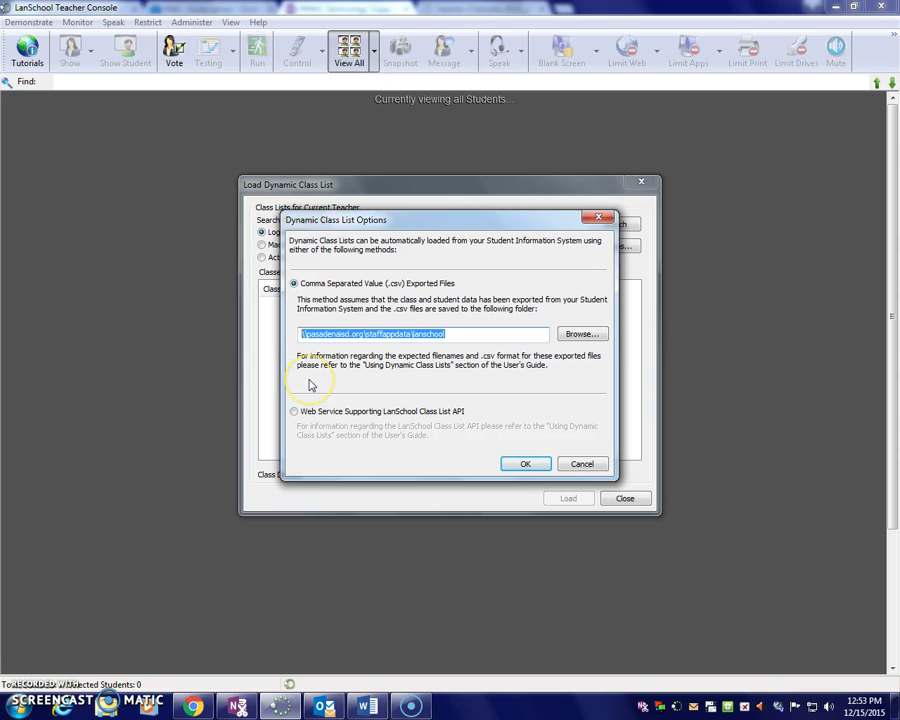
left_click(466, 333)
left_click(530, 466)
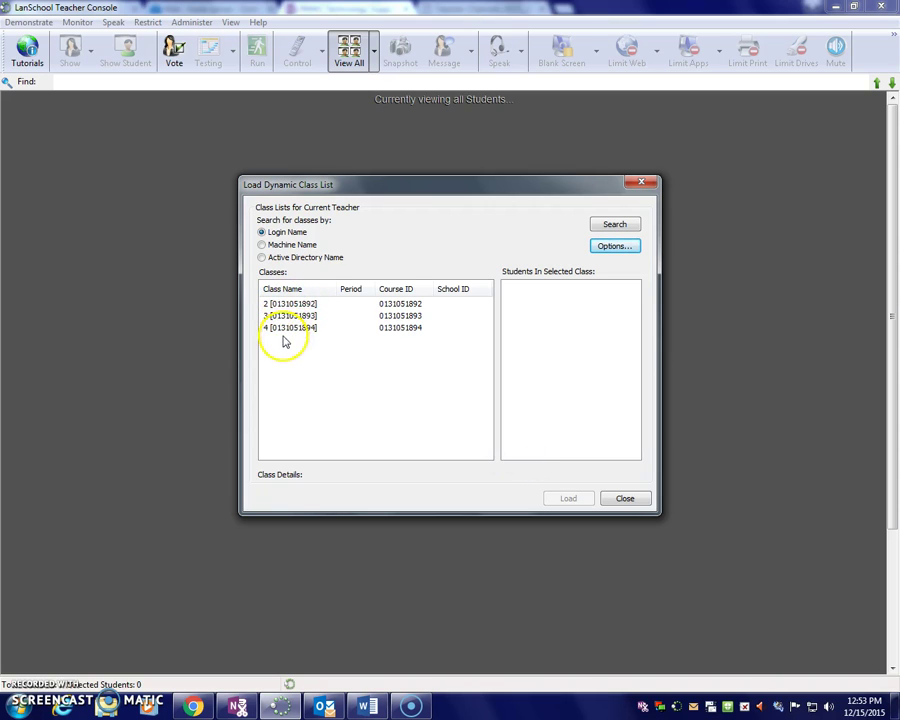
Step: Load the dynamic class list for class 2 into the console
left_click(287, 303)
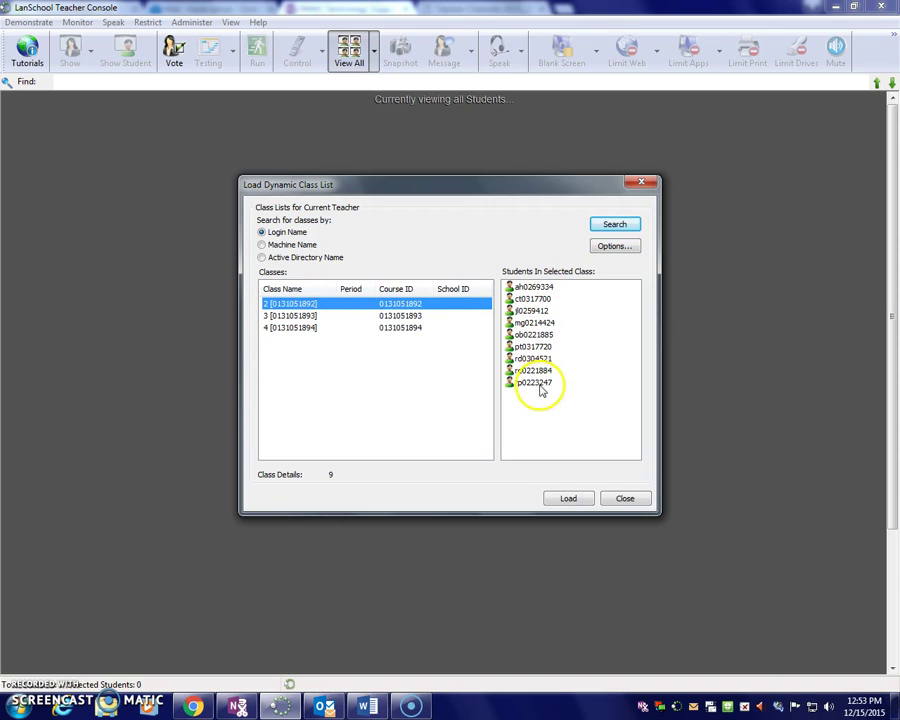
left_click(571, 498)
left_click(567, 507)
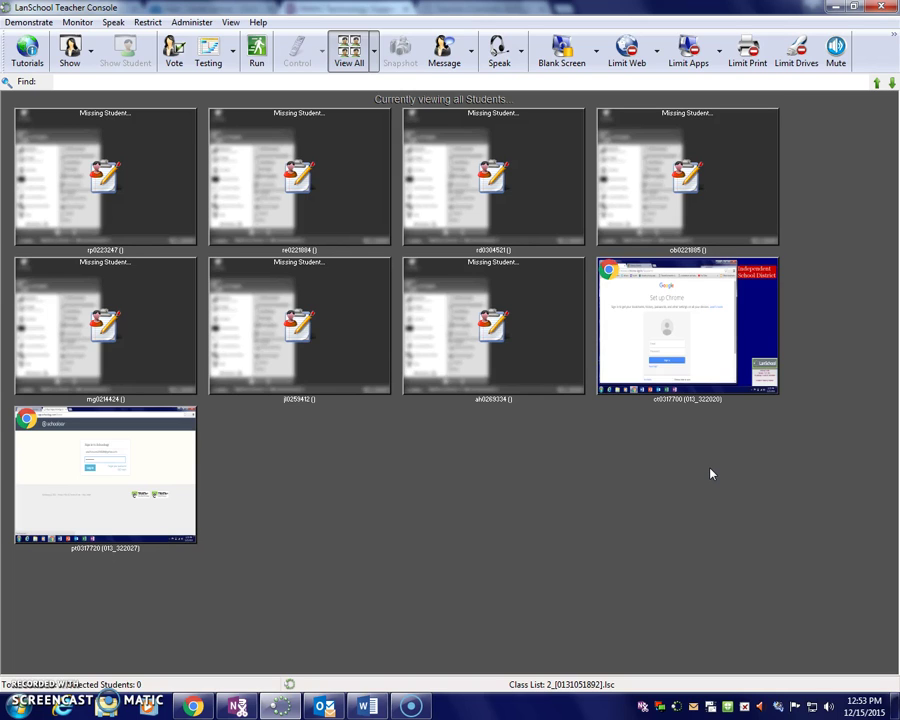
Step: Dismiss the current one-to-one class list from the console
left_click(192, 22)
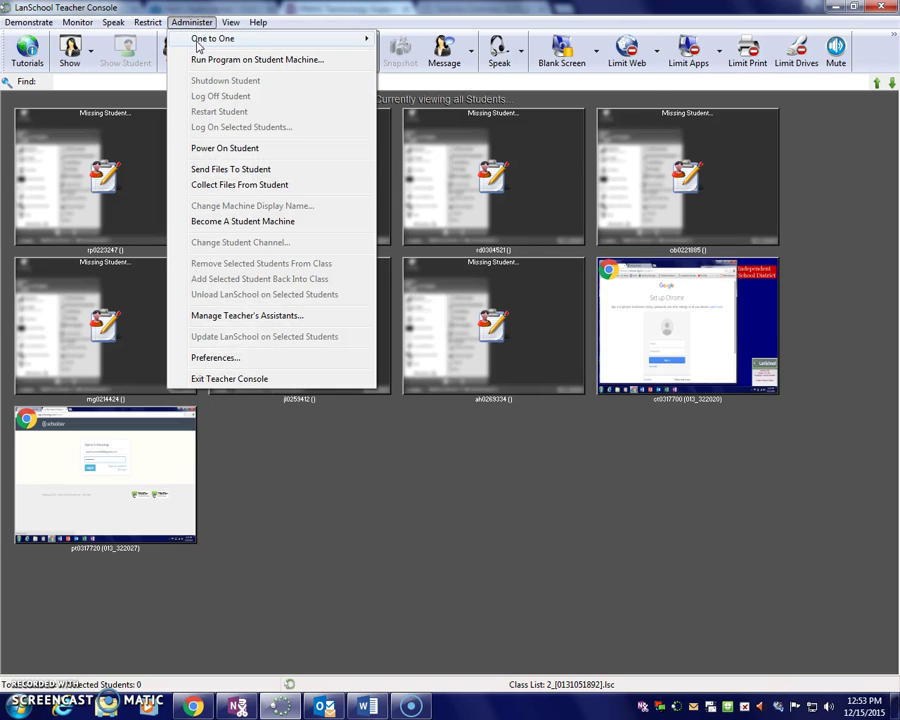
mouse_move(170, 38)
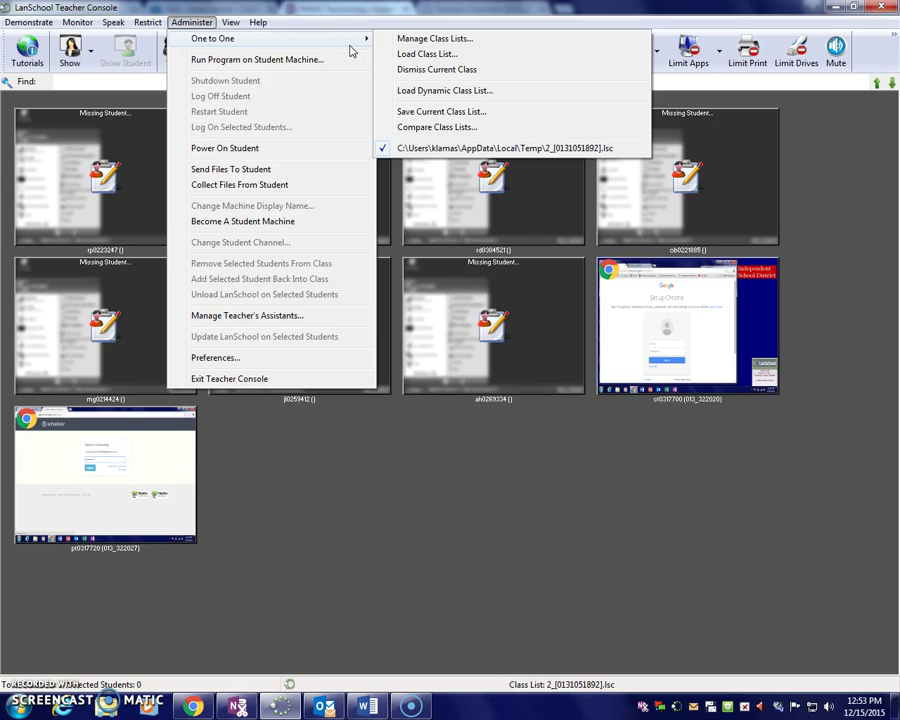
left_click(415, 70)
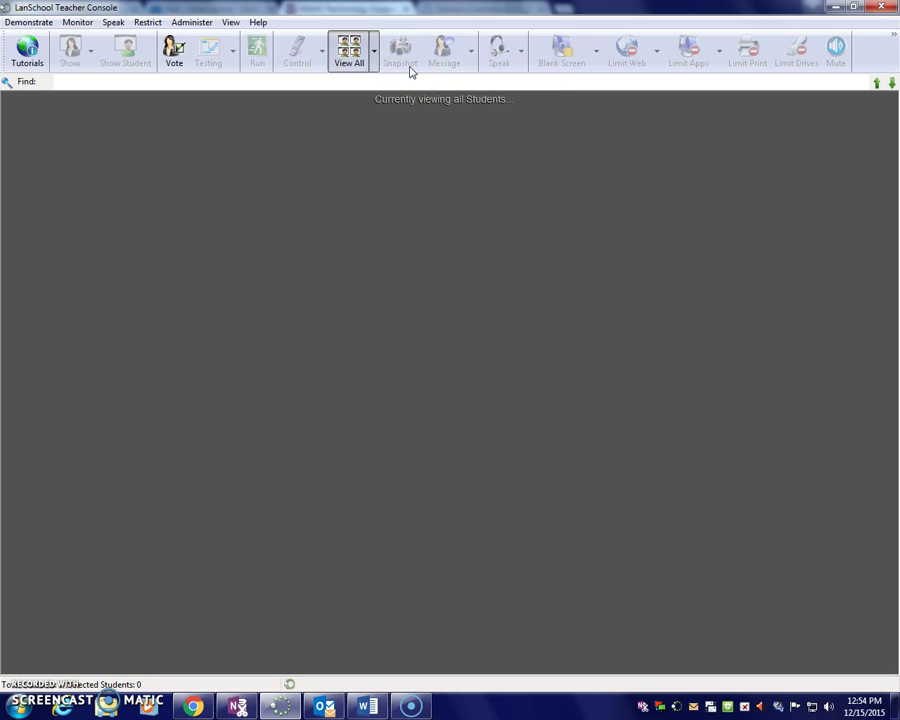
Step: In the web limiting preferences, save the allowed web sites as a URL list file named allowList in the Documents library
left_click(189, 23)
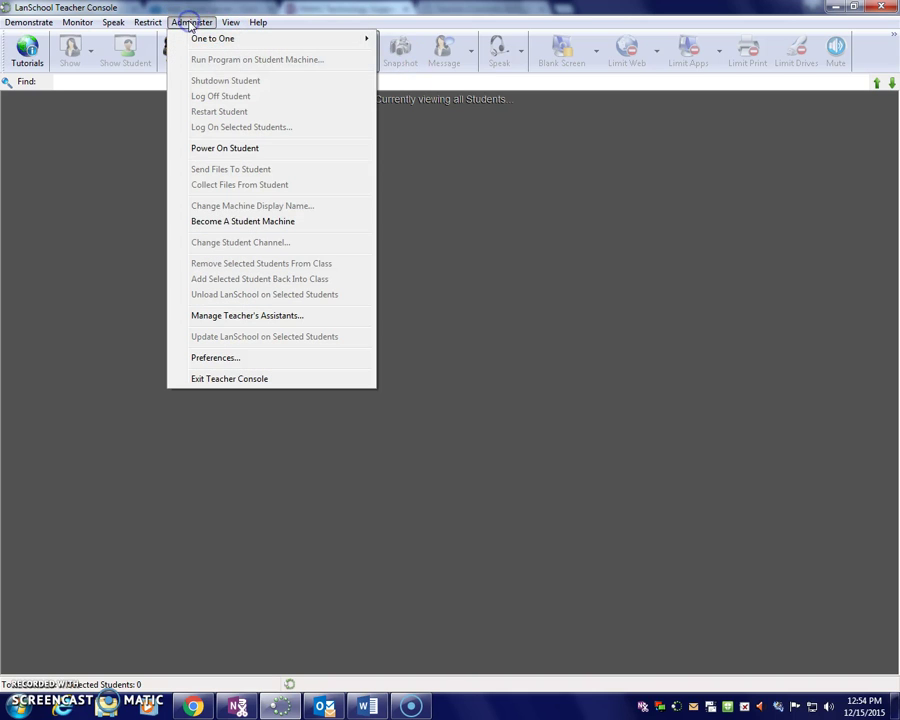
left_click(237, 360)
left_click(367, 195)
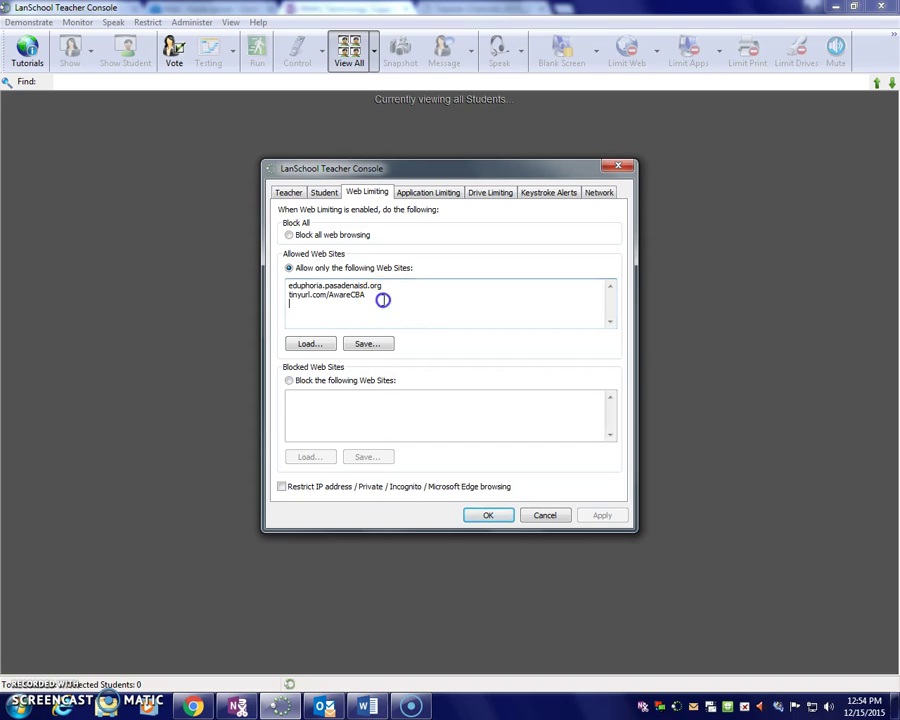
left_click_drag(383, 299, 281, 283)
left_click(372, 295)
left_click(316, 297)
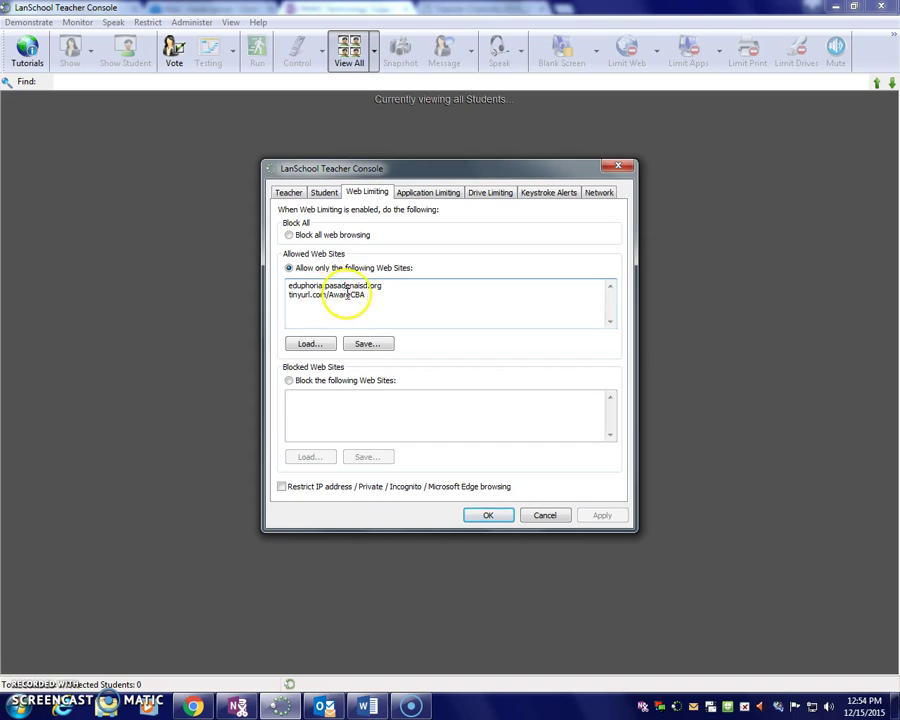
left_click(381, 294)
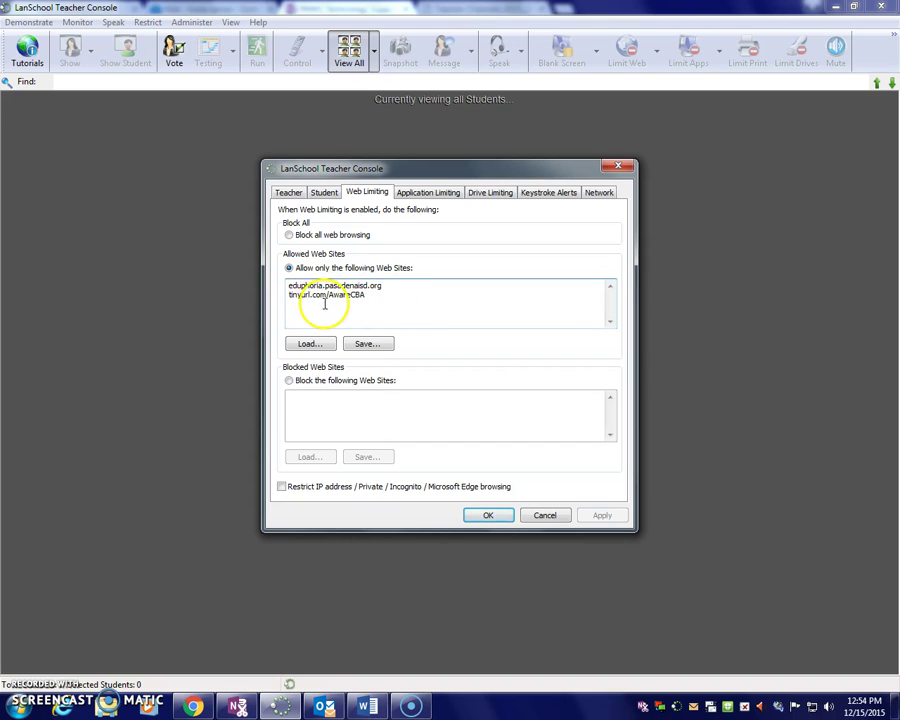
left_click(367, 345)
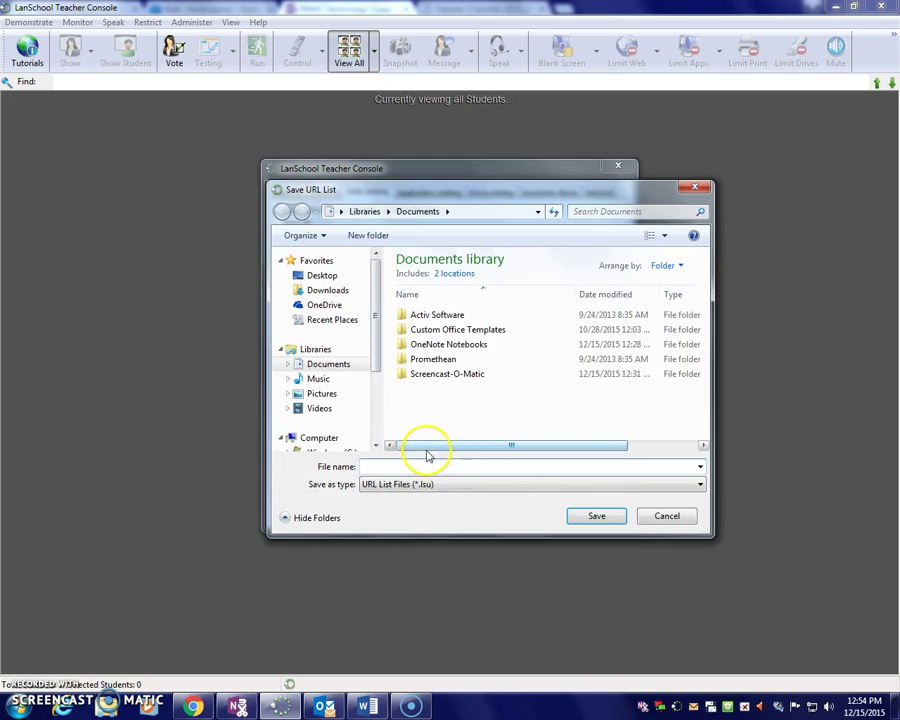
type("allowList")
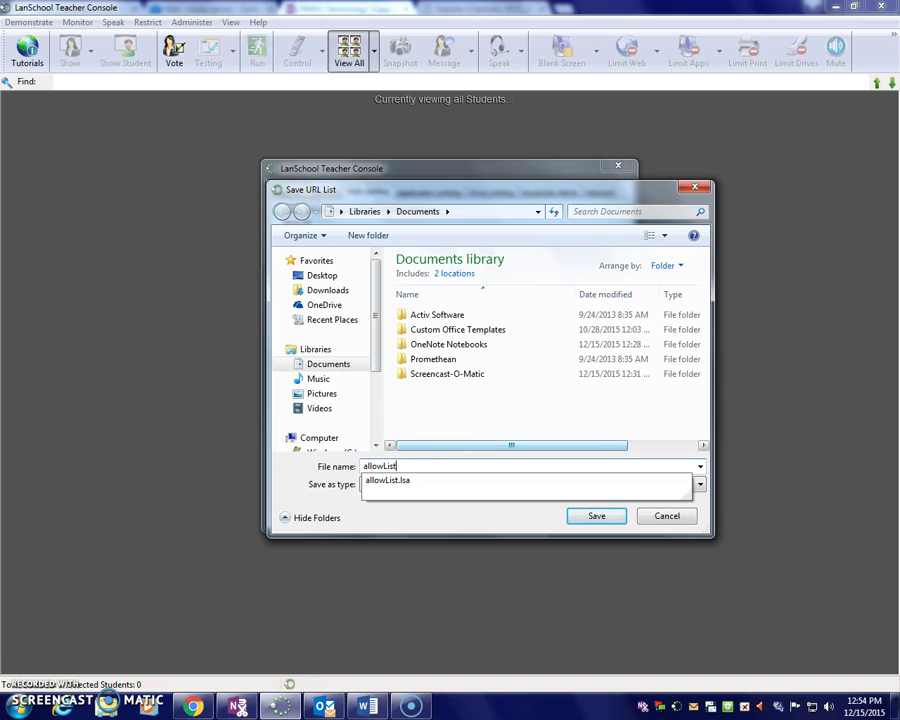
left_click(683, 445)
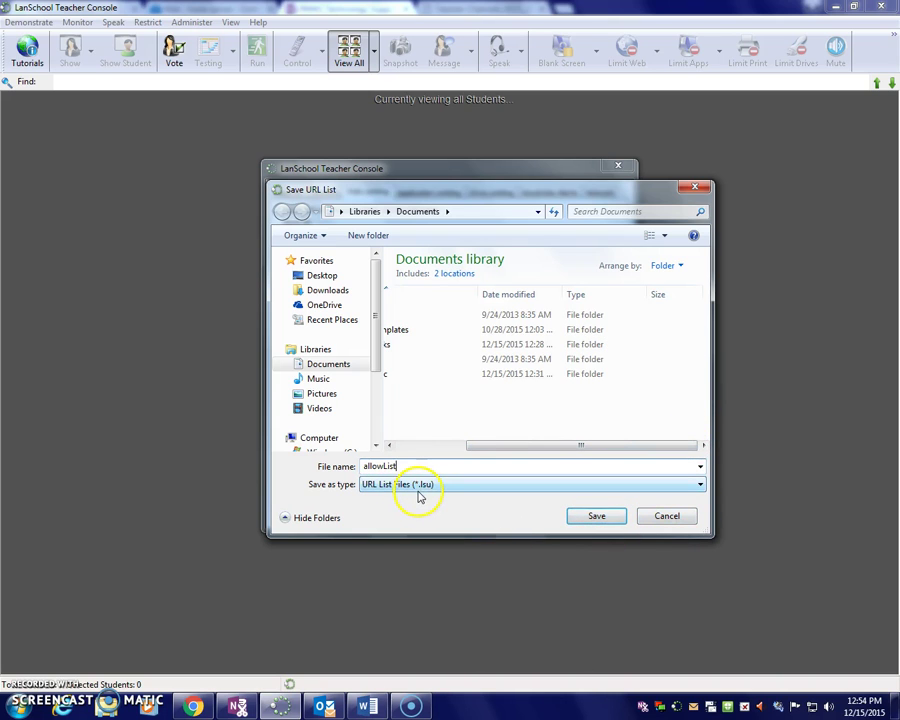
left_click(596, 516)
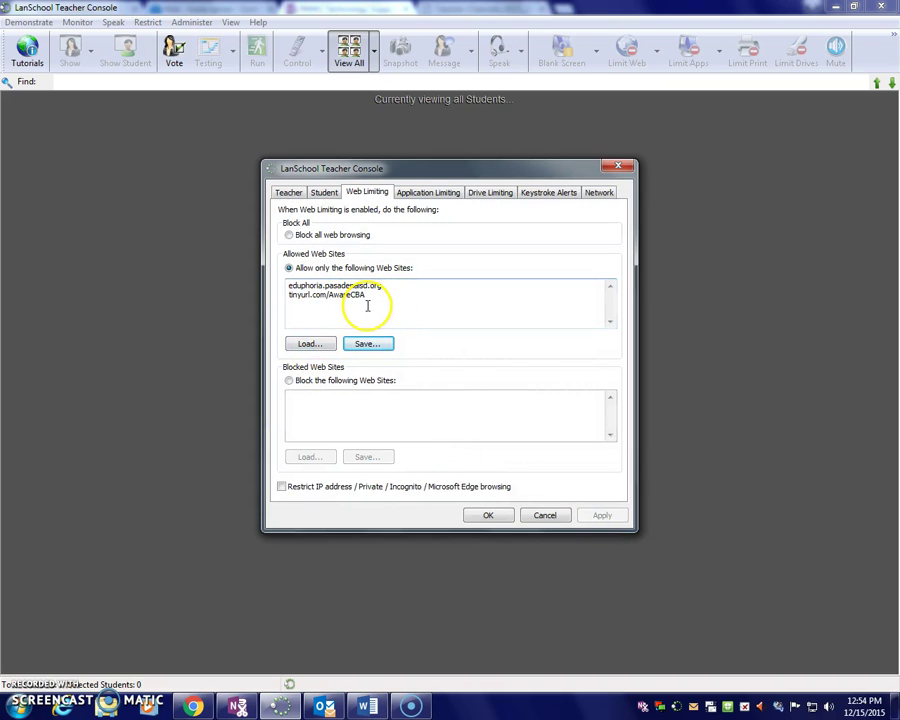
Step: In the application limiting preferences, save the allowed applications list to Documents, replacing the existing allowList.lsa file
left_click(440, 193)
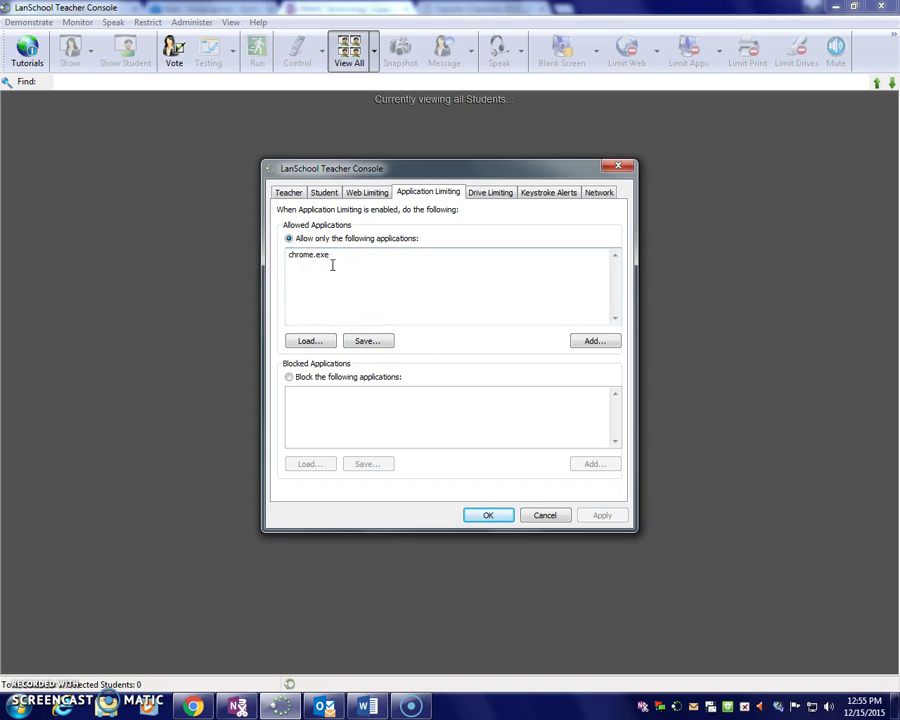
left_click(367, 343)
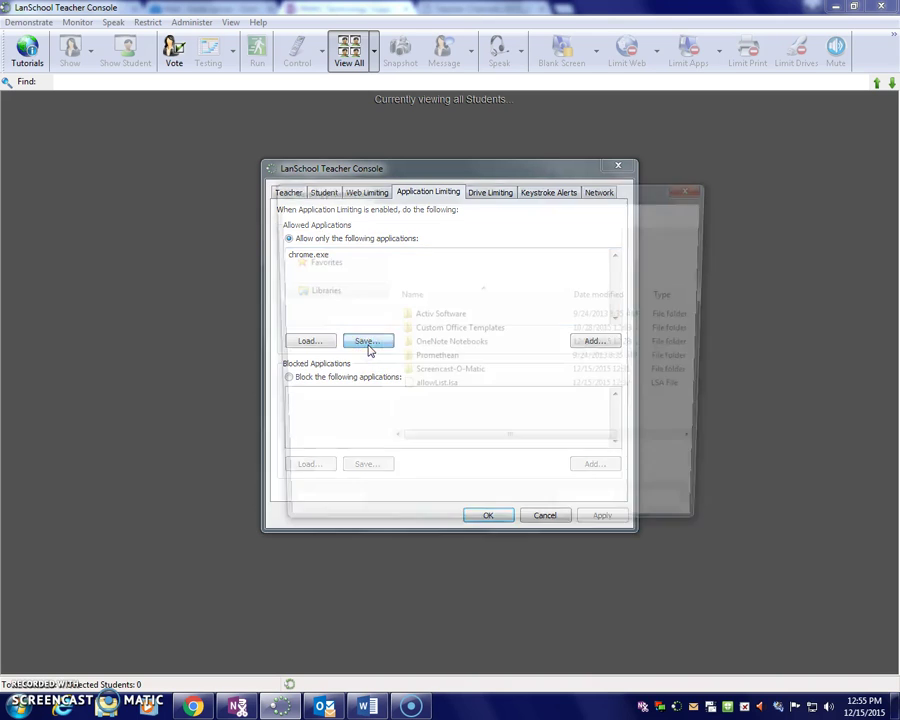
left_click(434, 390)
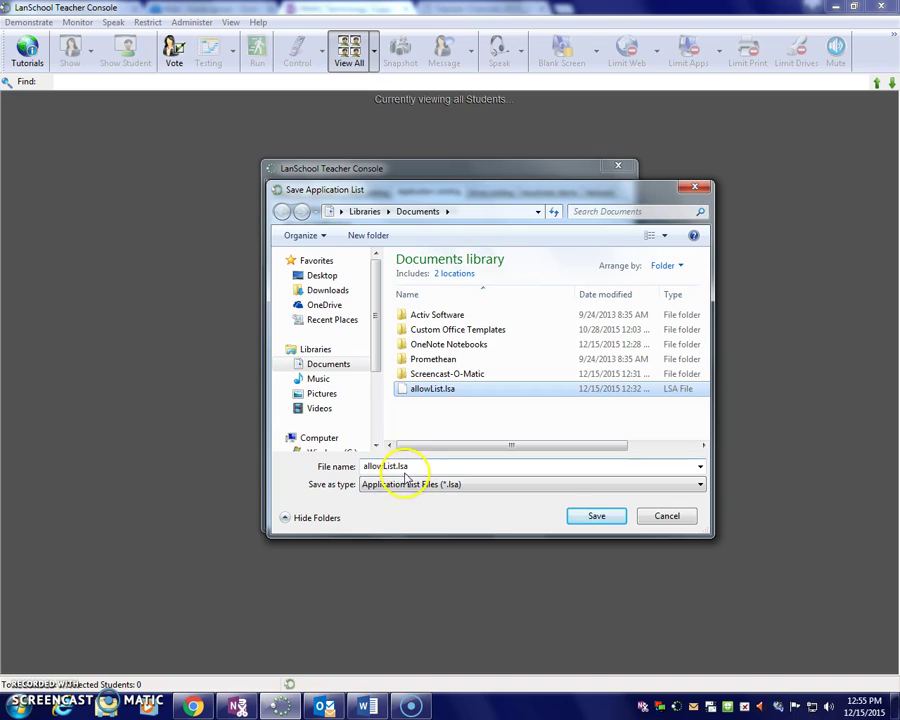
key("Tab")
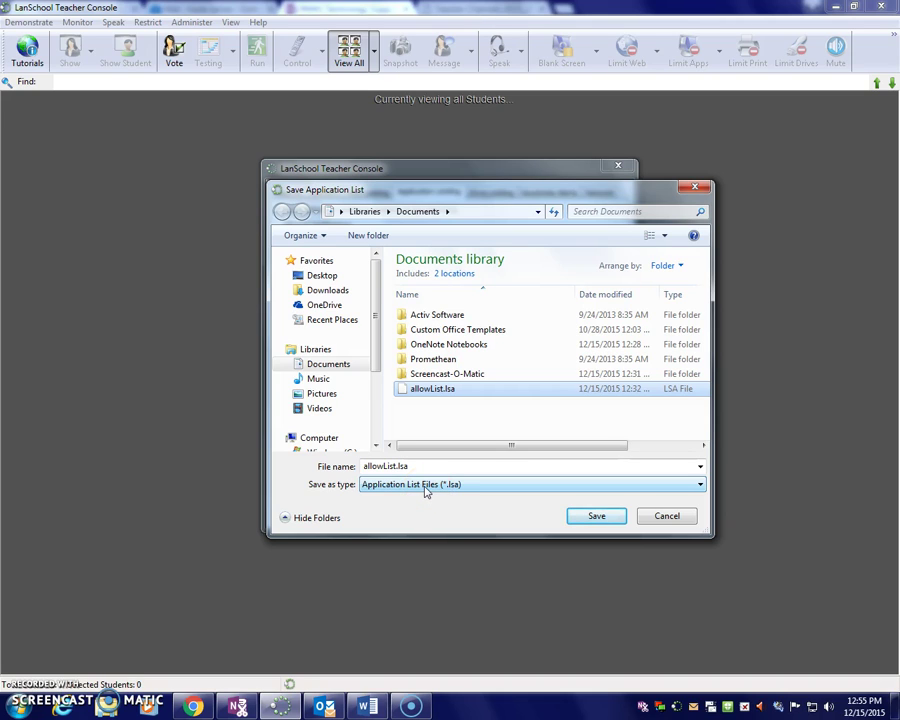
left_click(598, 515)
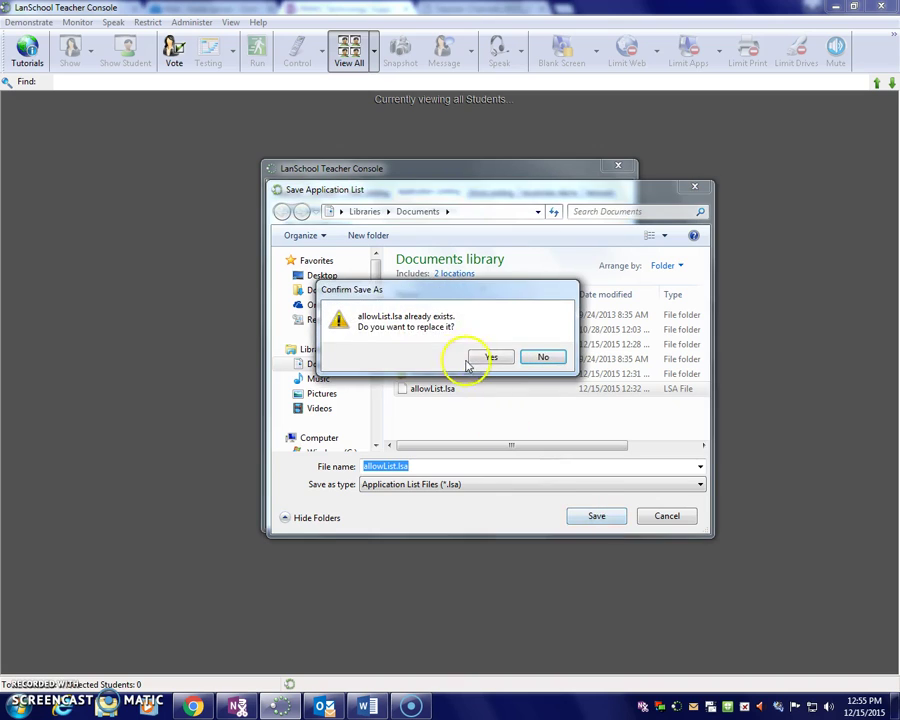
left_click(495, 362)
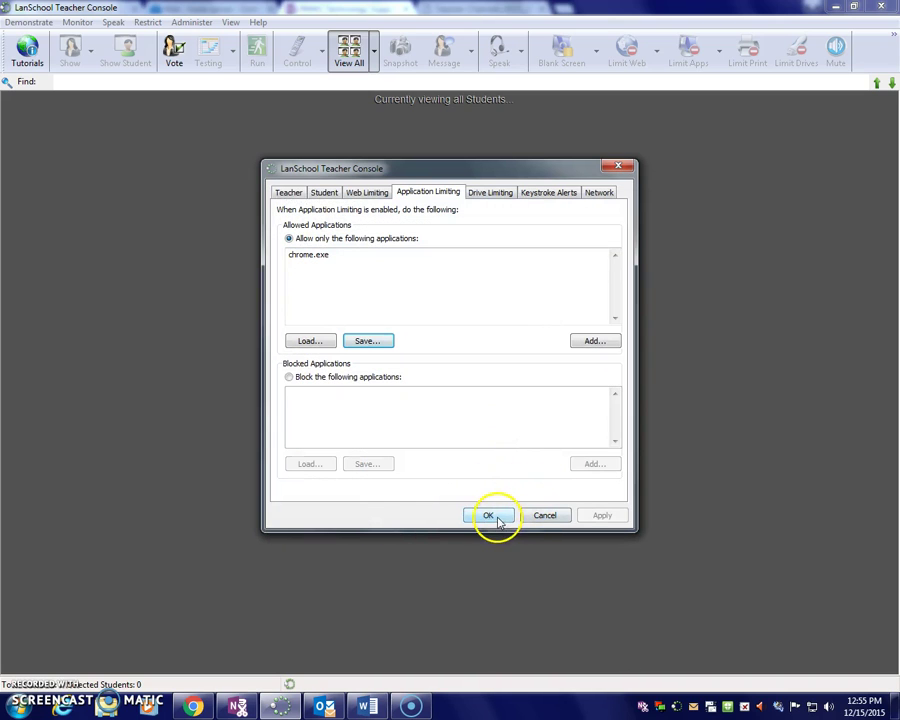
Step: Recheck the web limiting and application limiting lists, and accept the preferences
left_click(366, 192)
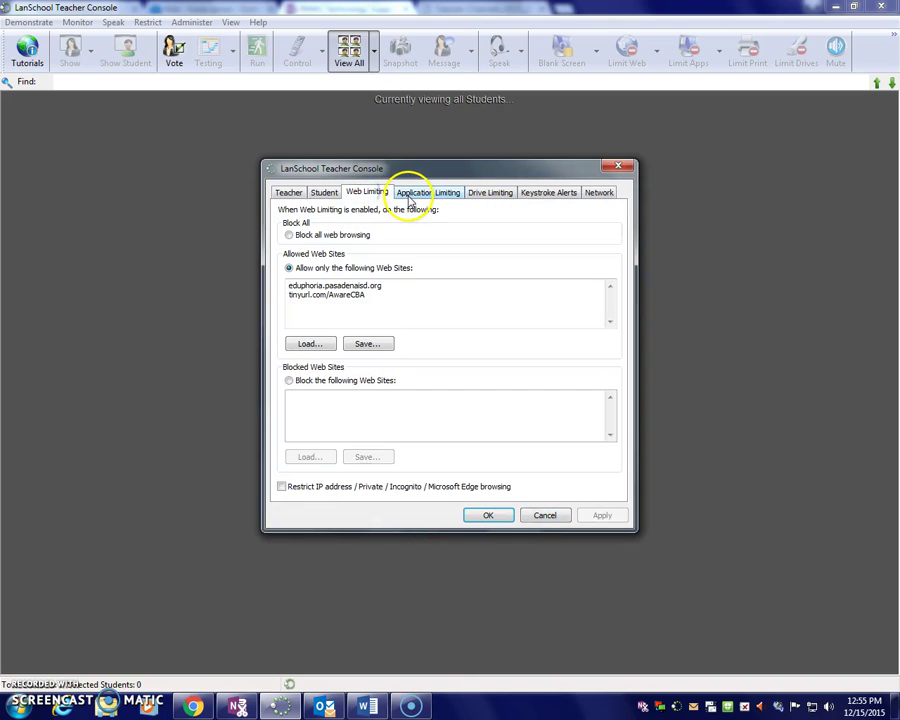
left_click(410, 196)
left_click(488, 515)
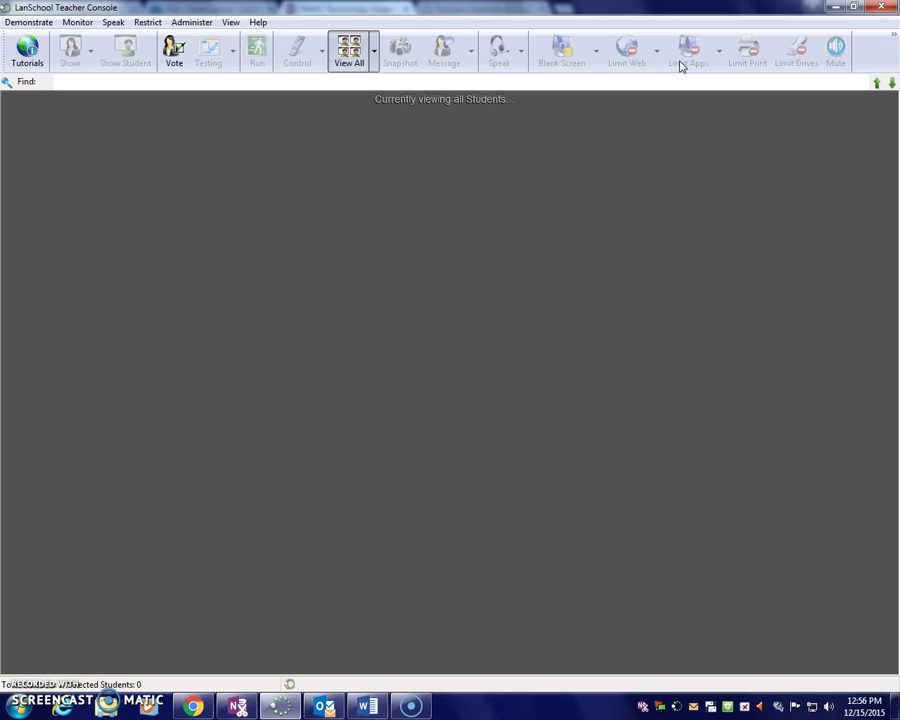
Step: Reload the dynamic class list for class 2 into the console
left_click(197, 23)
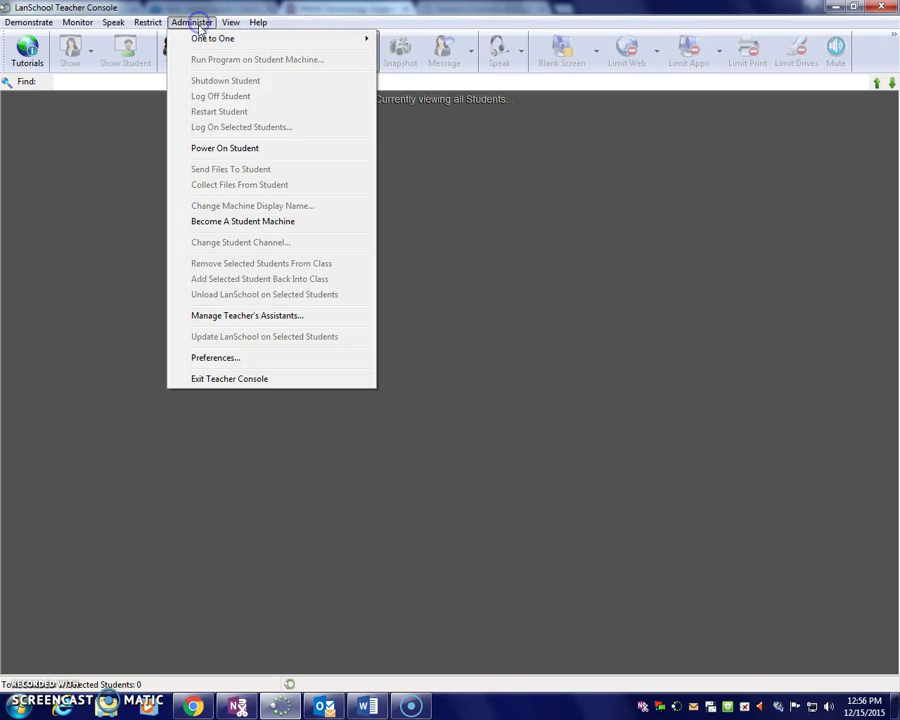
mouse_move(253, 44)
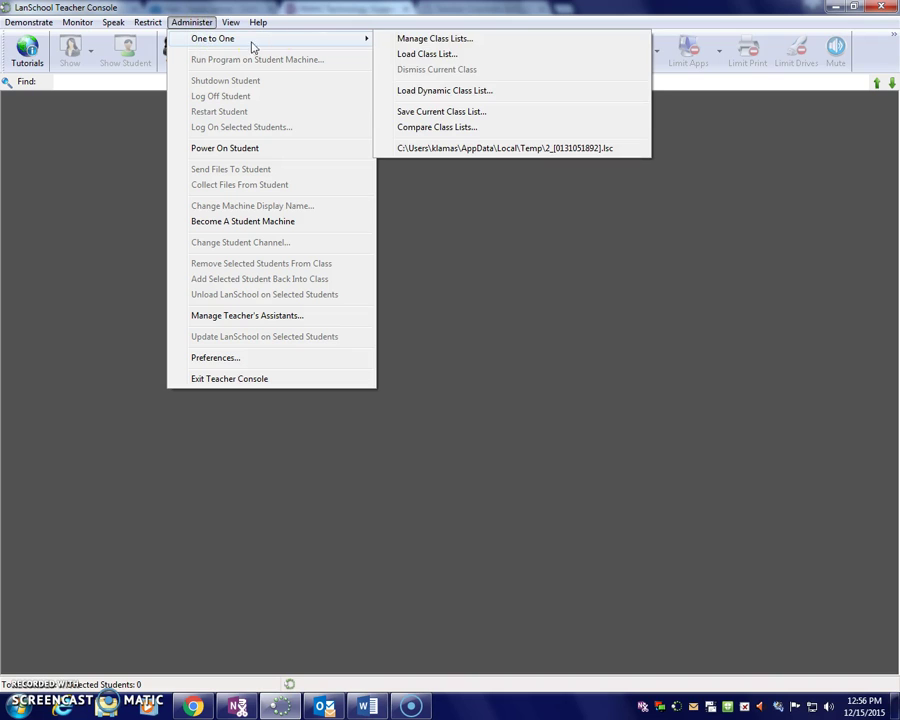
left_click(413, 93)
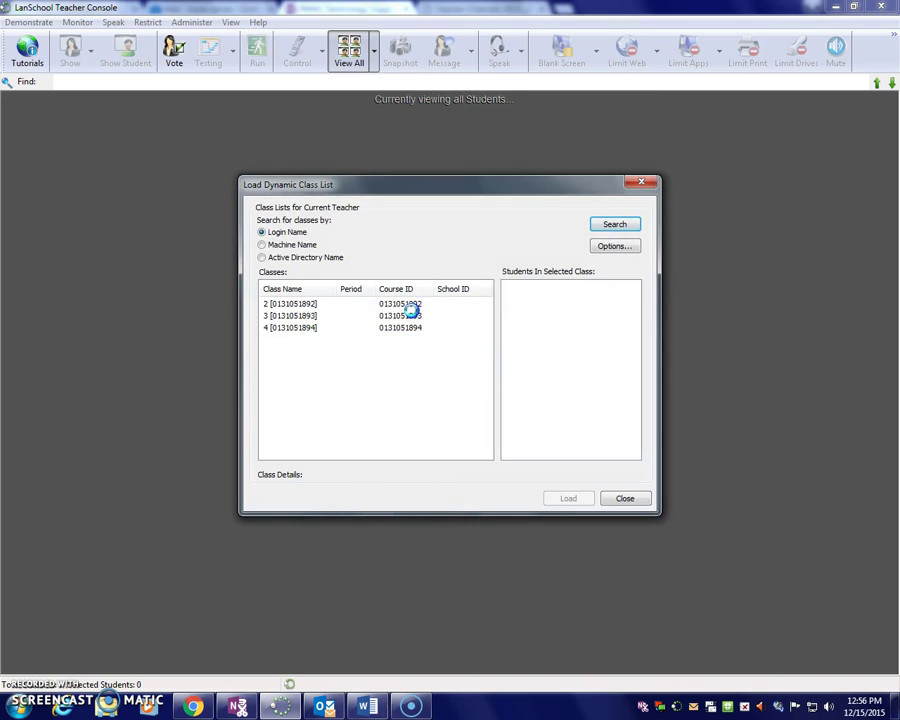
left_click(396, 304)
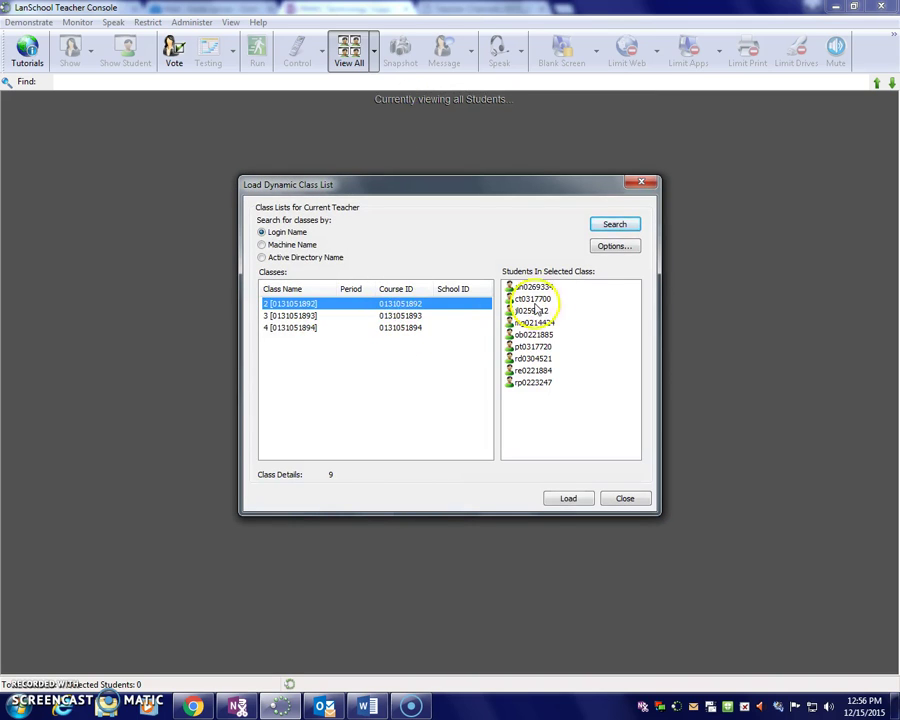
left_click(568, 498)
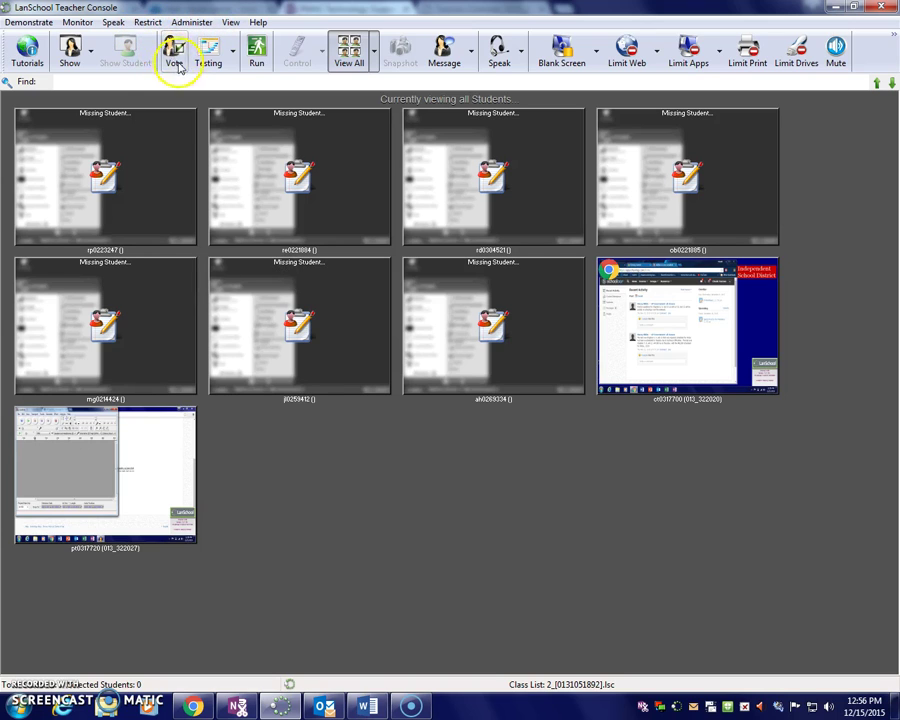
Step: Send the students the message "I'm using you as a test subject. Please give me just a moment and I will release you.", forcing them to read it
left_click(469, 52)
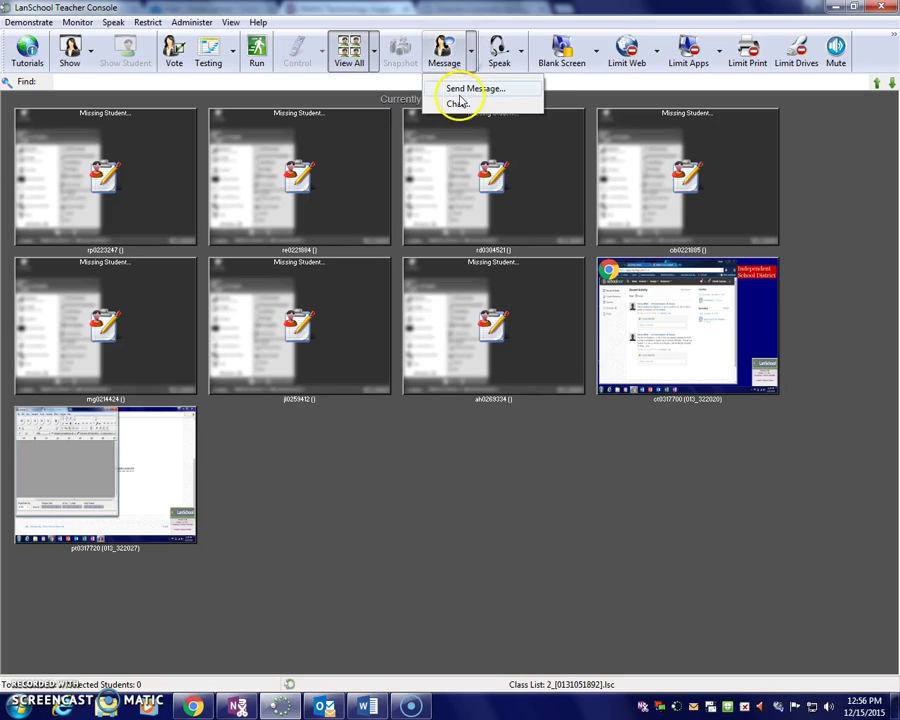
left_click(458, 89)
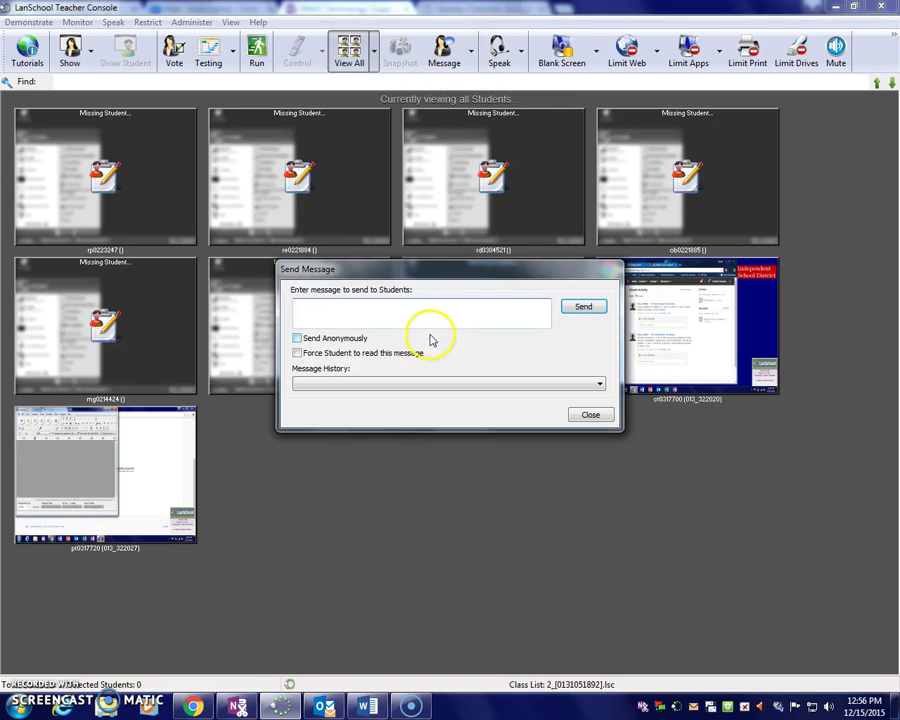
type("I'm using you as a test subject. Please give me just a moment and I will releas")
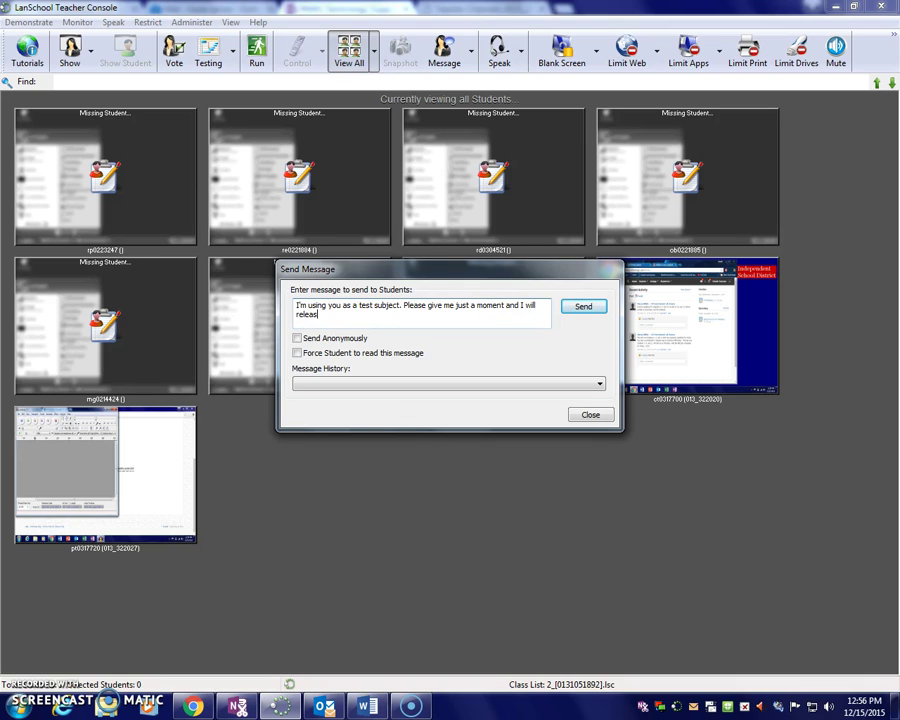
type(".")
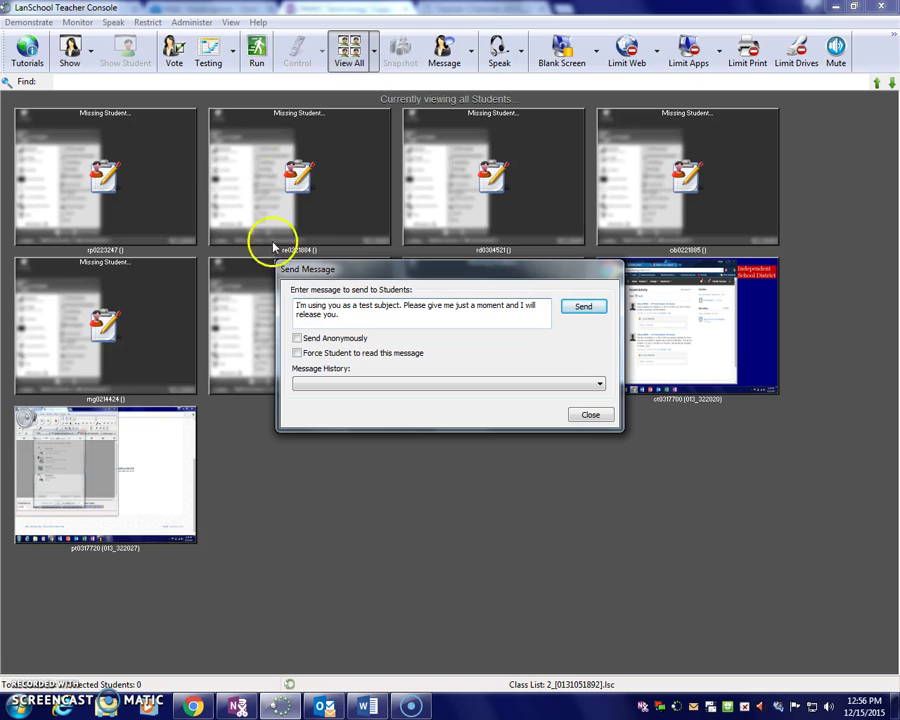
left_click(297, 353)
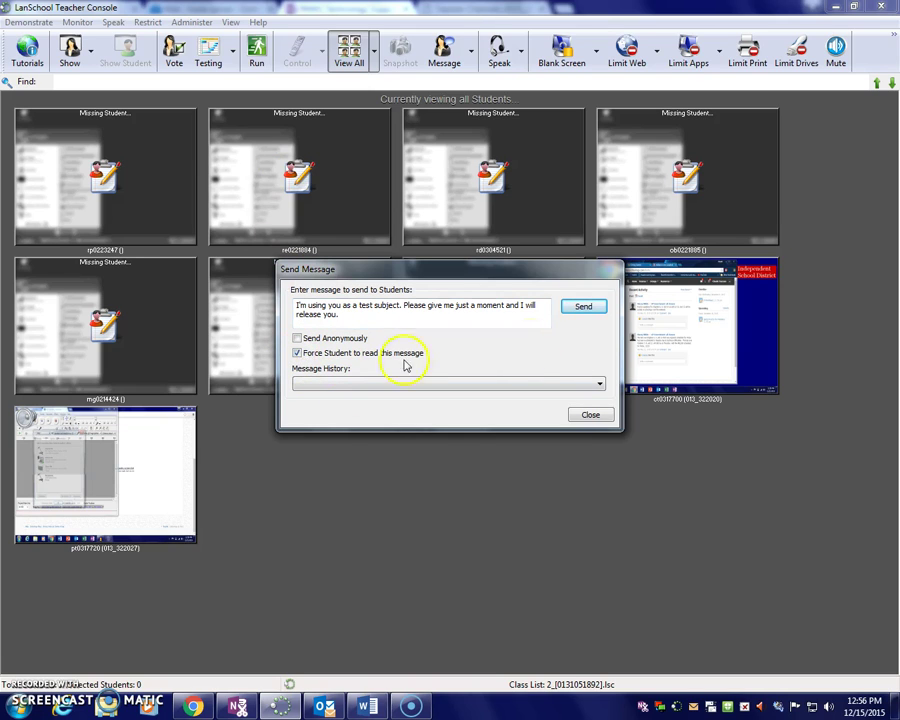
left_click(583, 306)
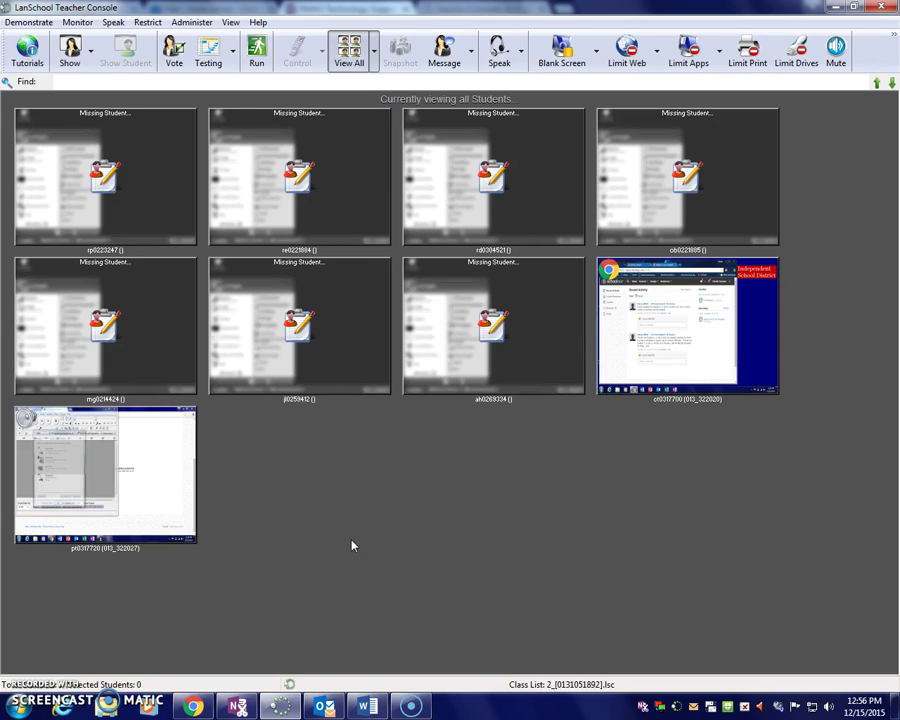
Step: Check the message on the screen of the last student in the class, and stop viewing that computer
double_click(175, 486)
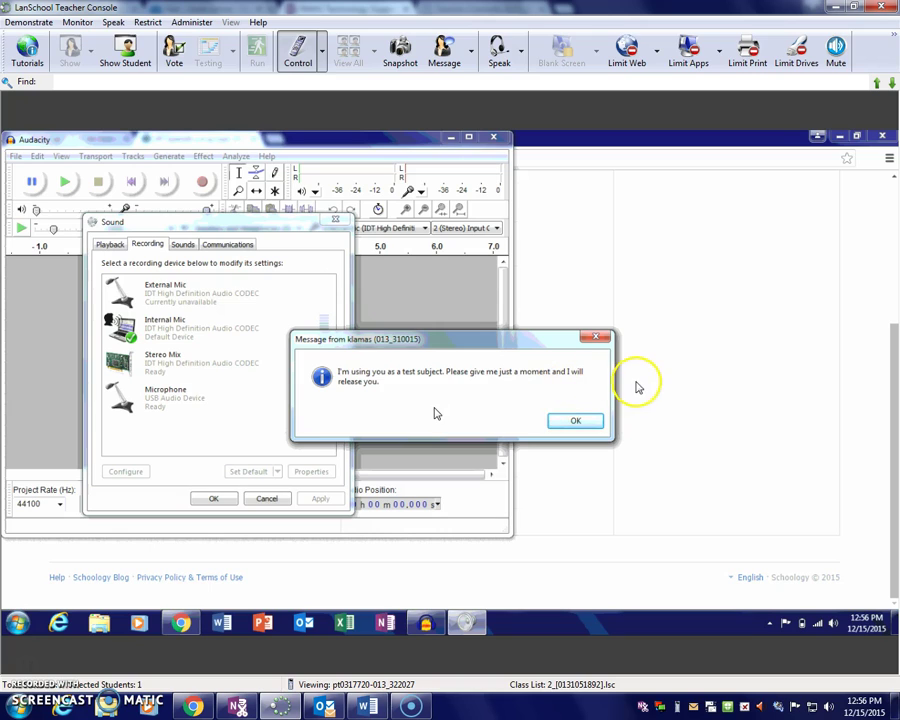
left_click(598, 418)
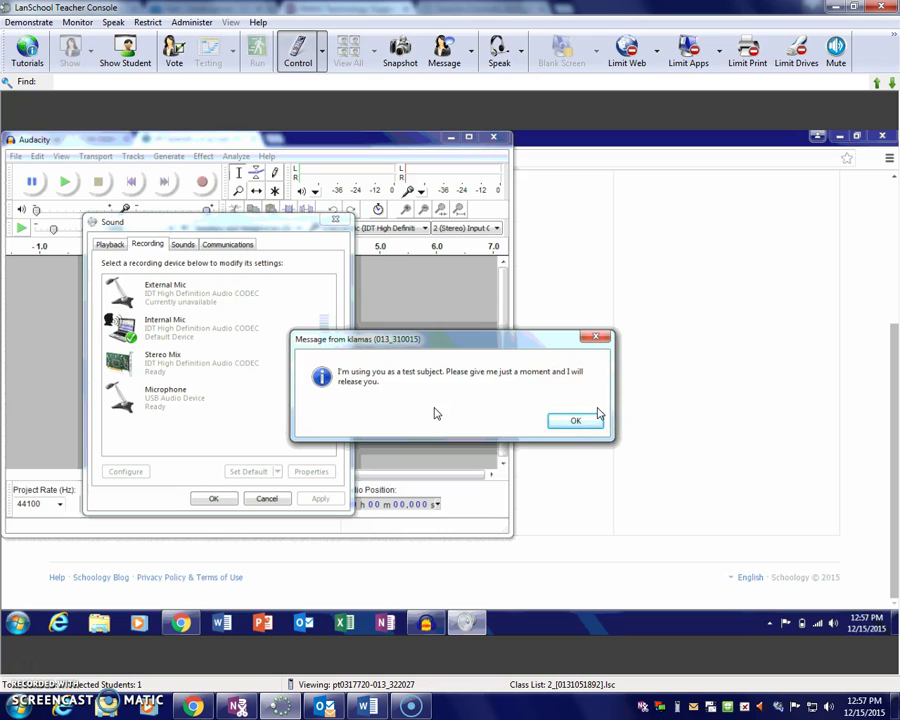
left_click(322, 57)
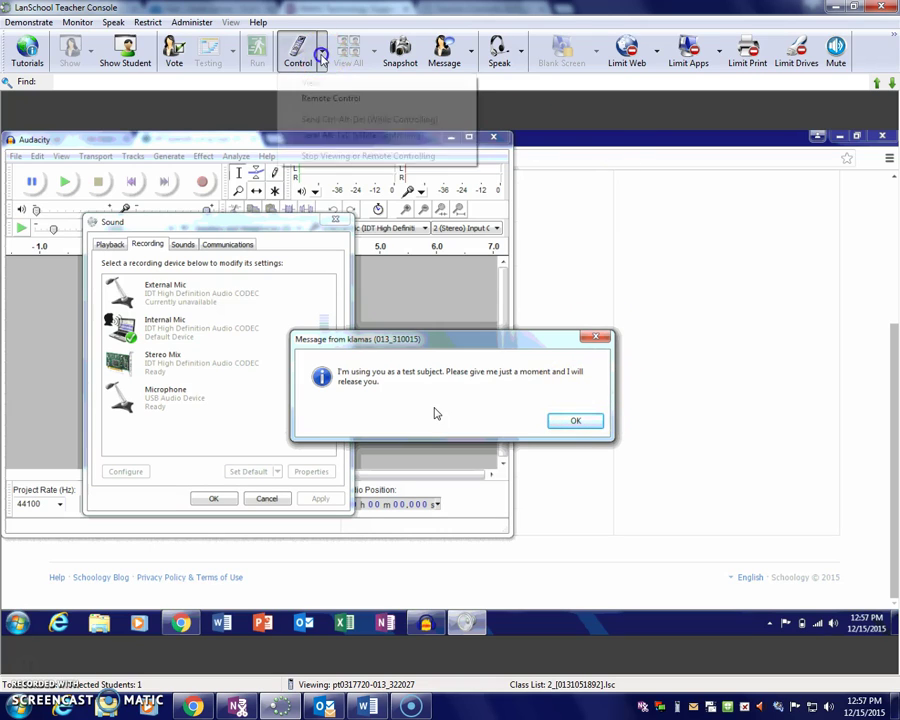
left_click(330, 155)
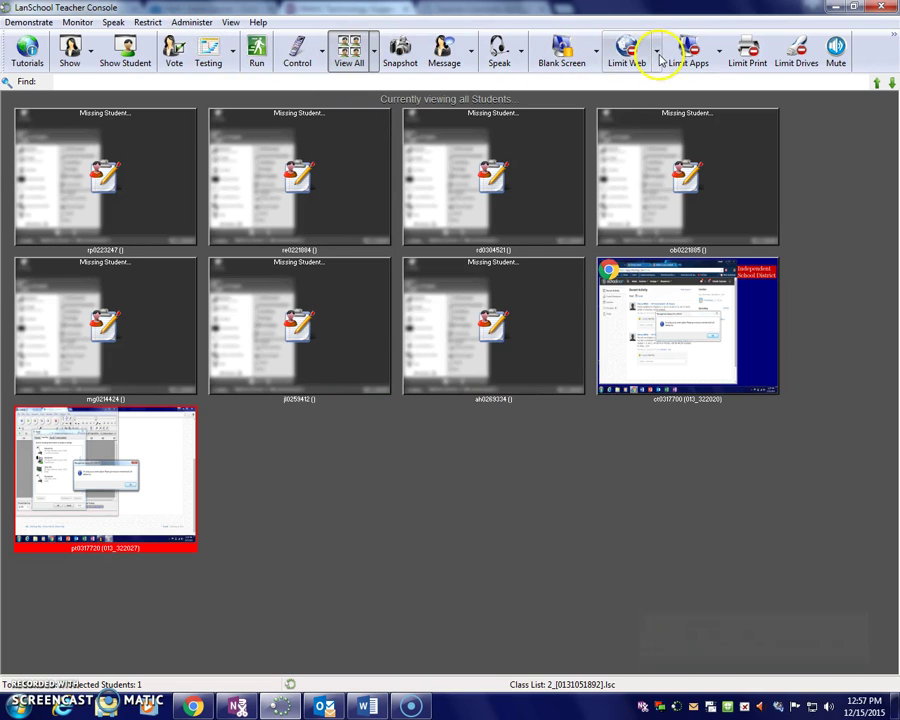
Step: Limit the selected last student's web access to the Allow List, and limit that student's applications to the Allow List as well
left_click(658, 58)
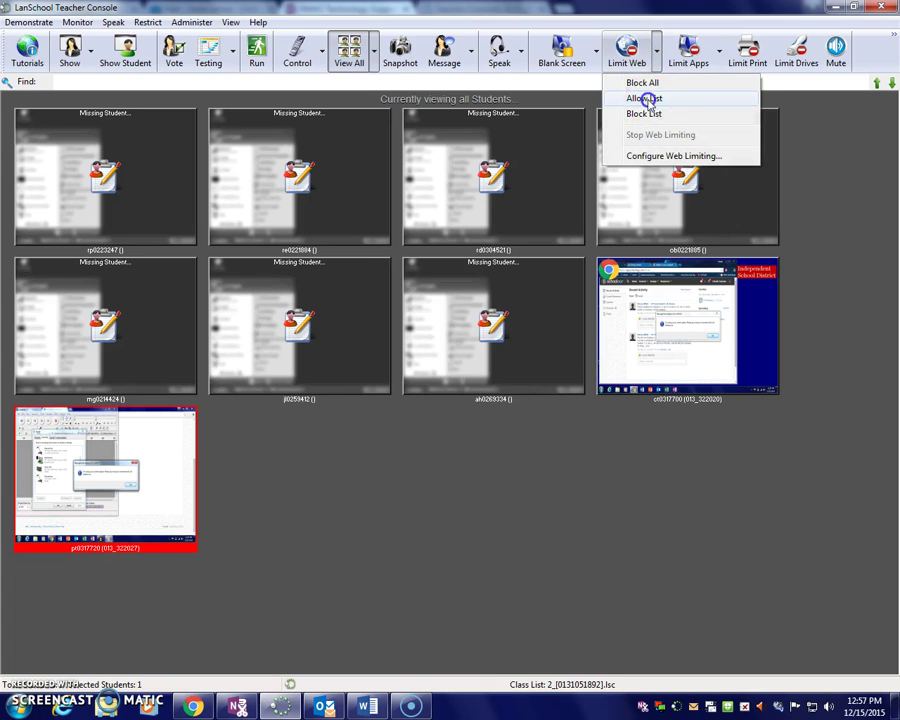
left_click(646, 100)
left_click(540, 398)
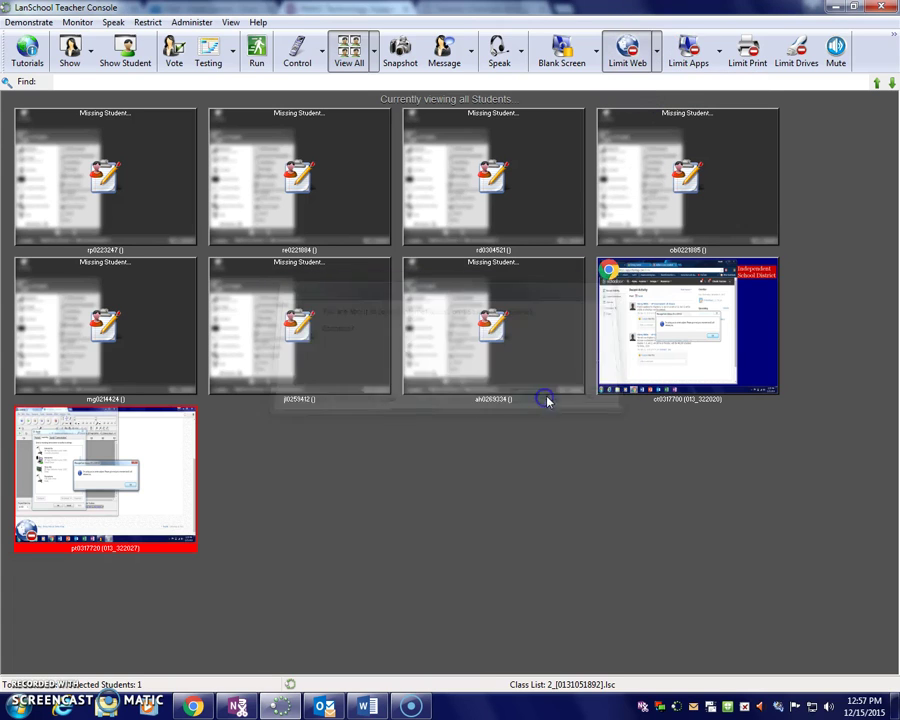
left_click(718, 52)
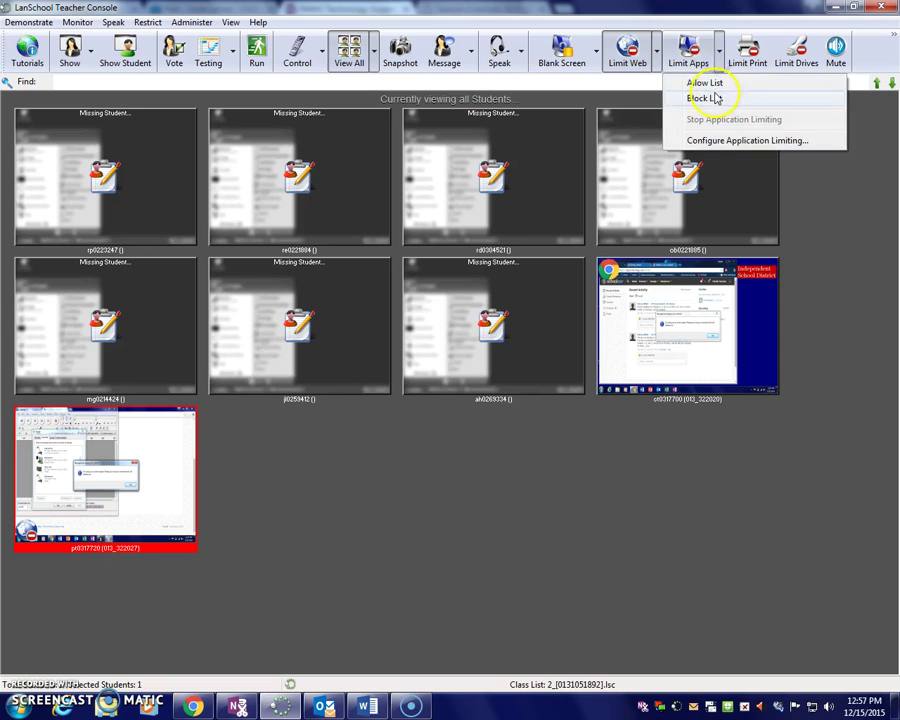
left_click(700, 82)
left_click(540, 398)
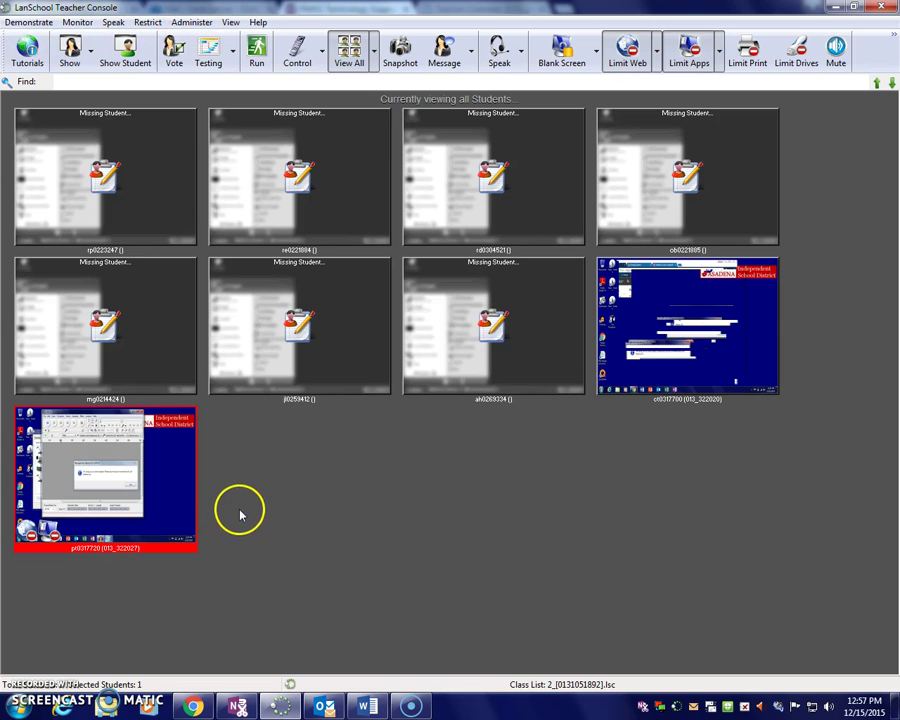
Step: Select all students in the class and look over the administrative commands for shutting down, logging off and restarting their computers
key("ctrl+a")
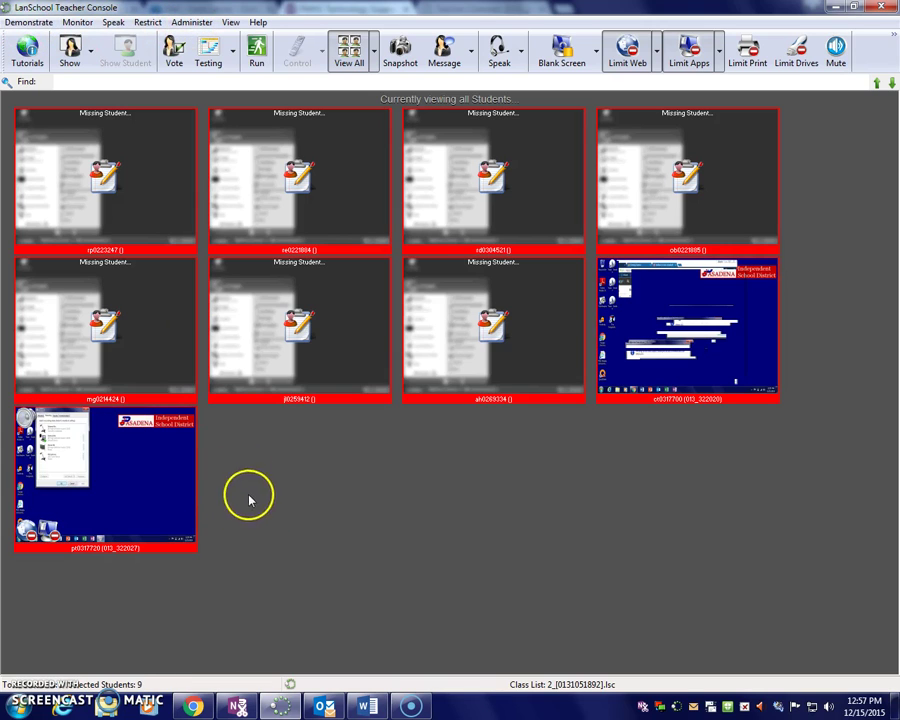
left_click(191, 22)
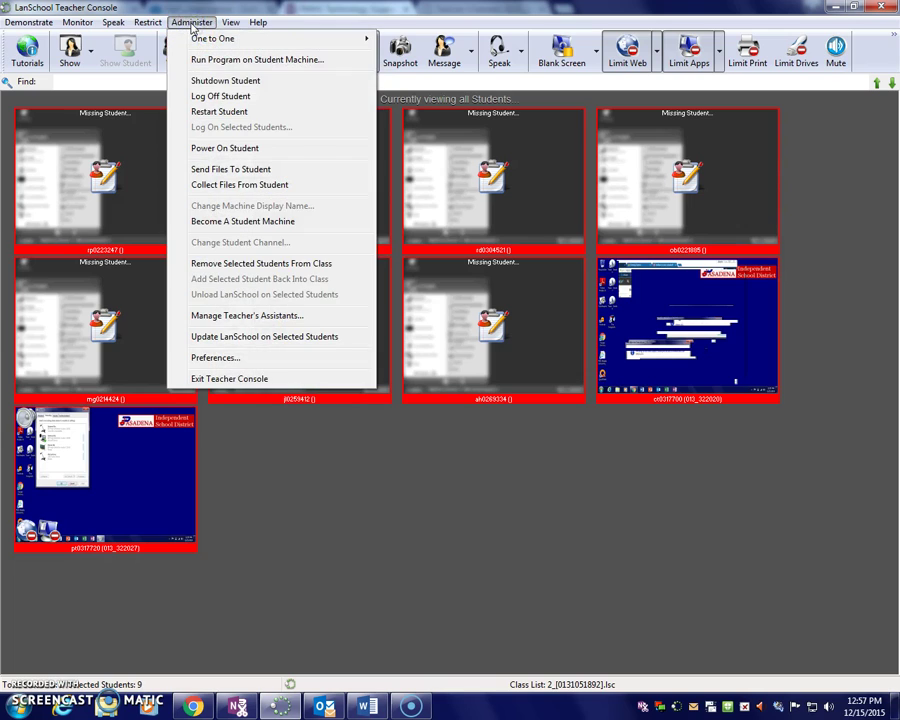
left_click(214, 104)
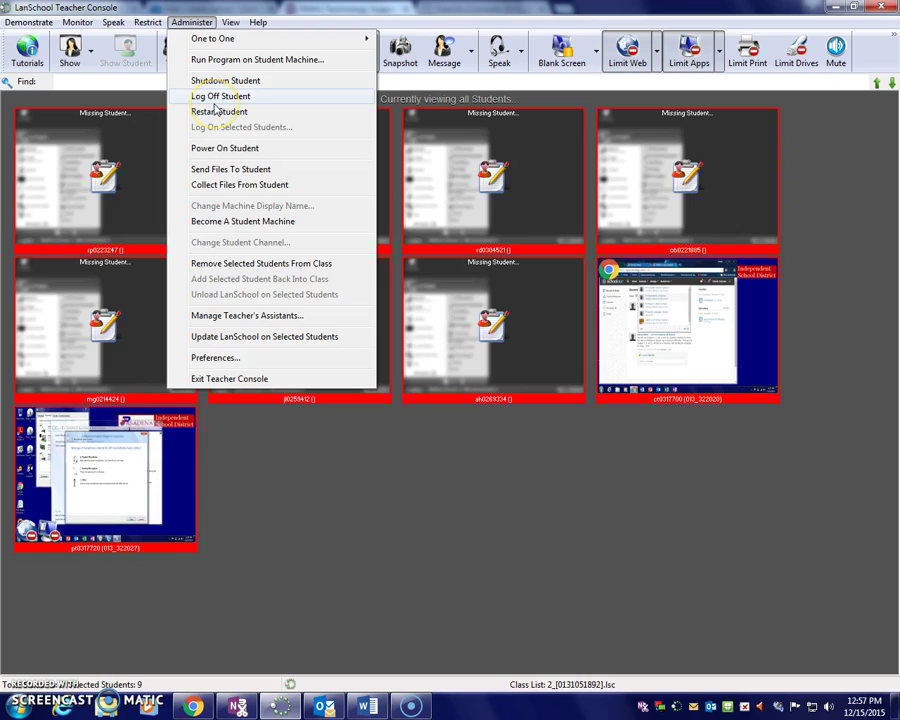